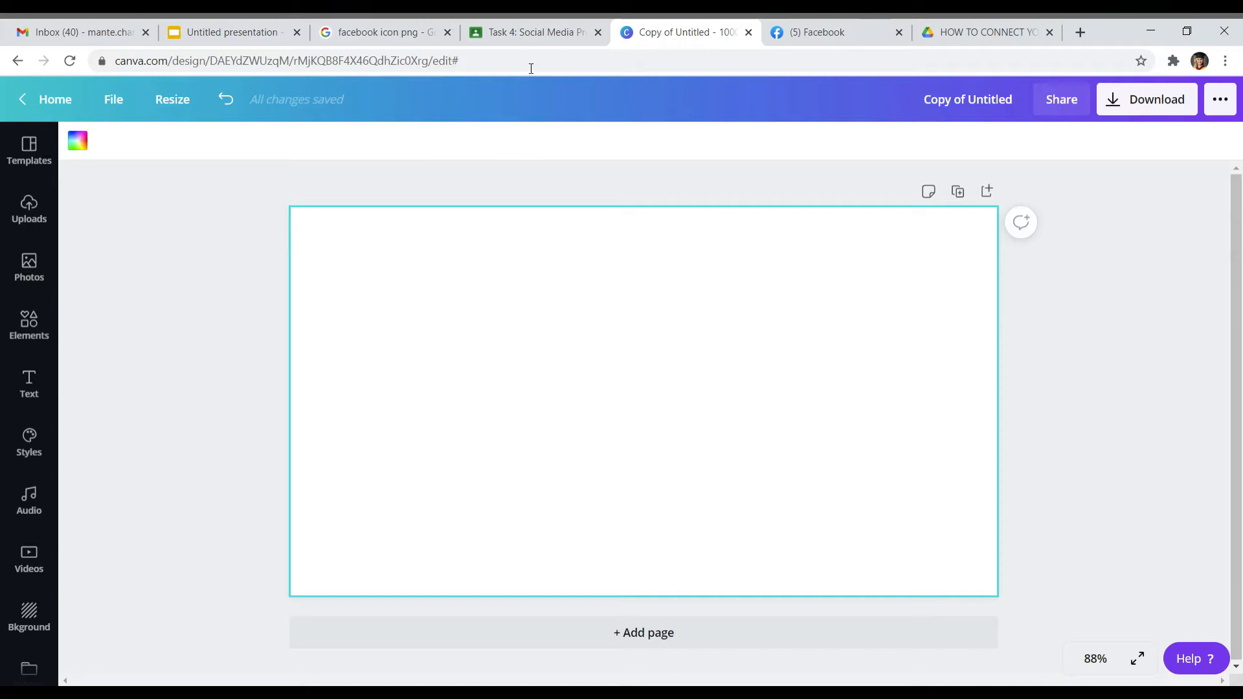
Step: Look at the Task 4 reference cover slide in Google Classroom and return to the Canva design
left_click(518, 23)
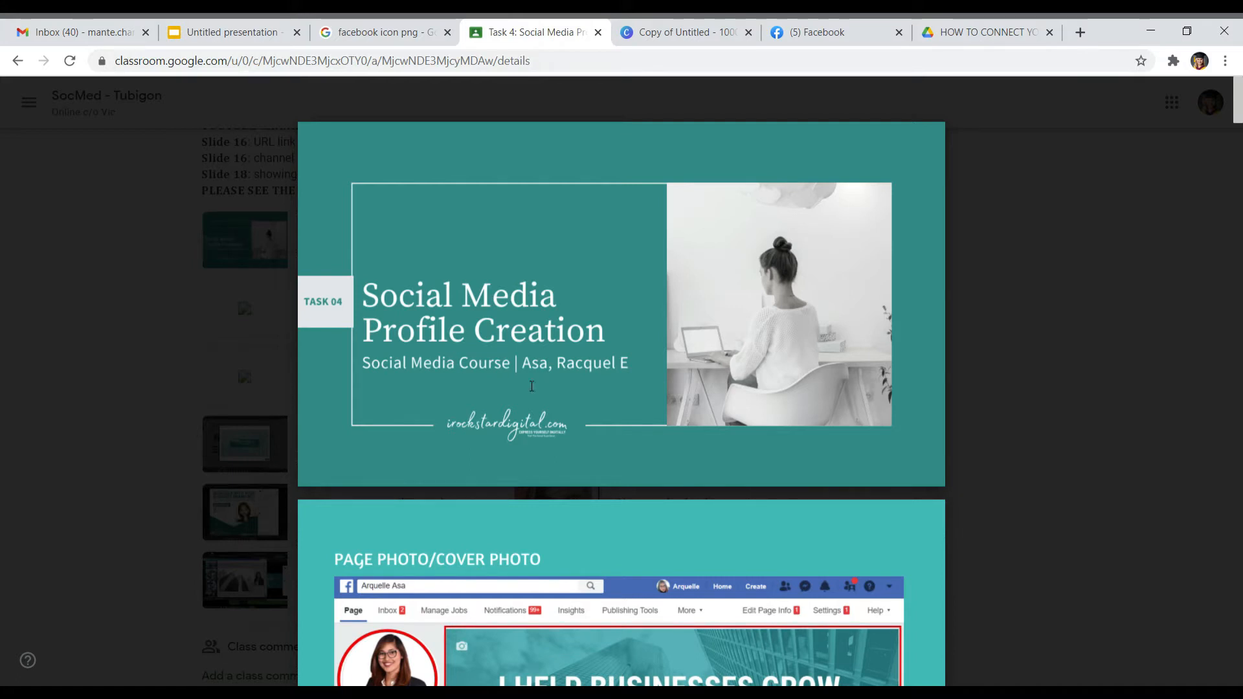
left_click(647, 36)
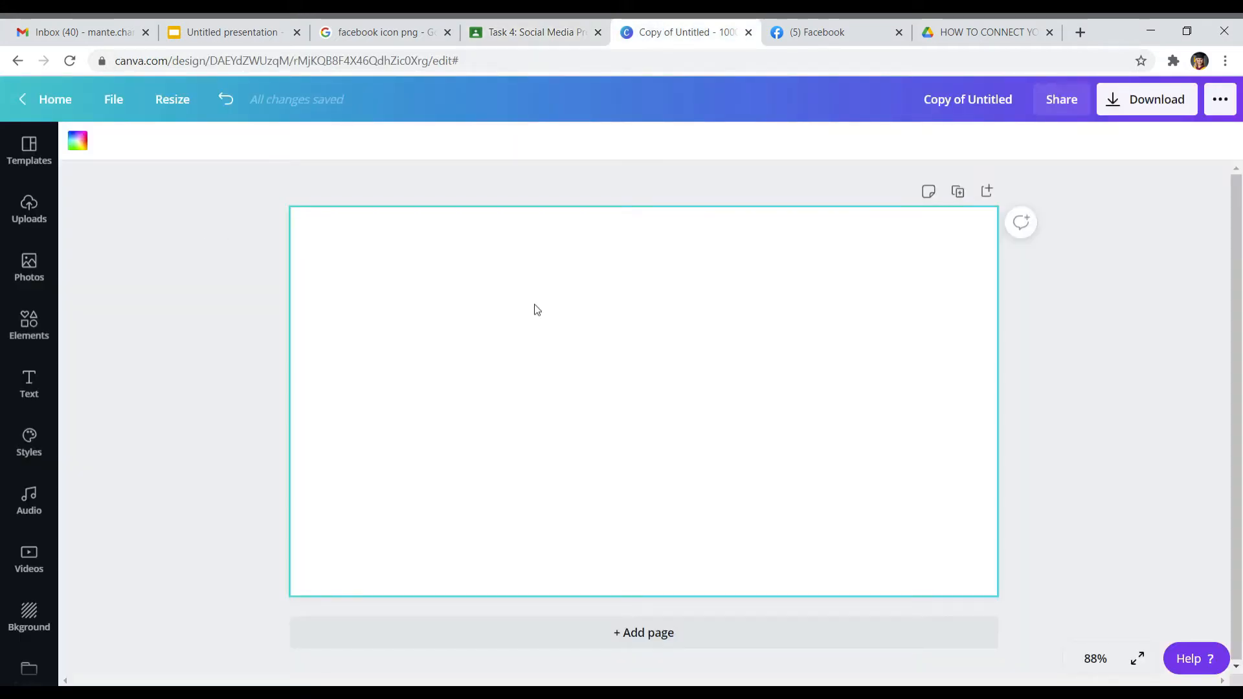
Step: Try the pale cream colour #FFF9DF as the page background
left_click(76, 143)
left_click(375, 145)
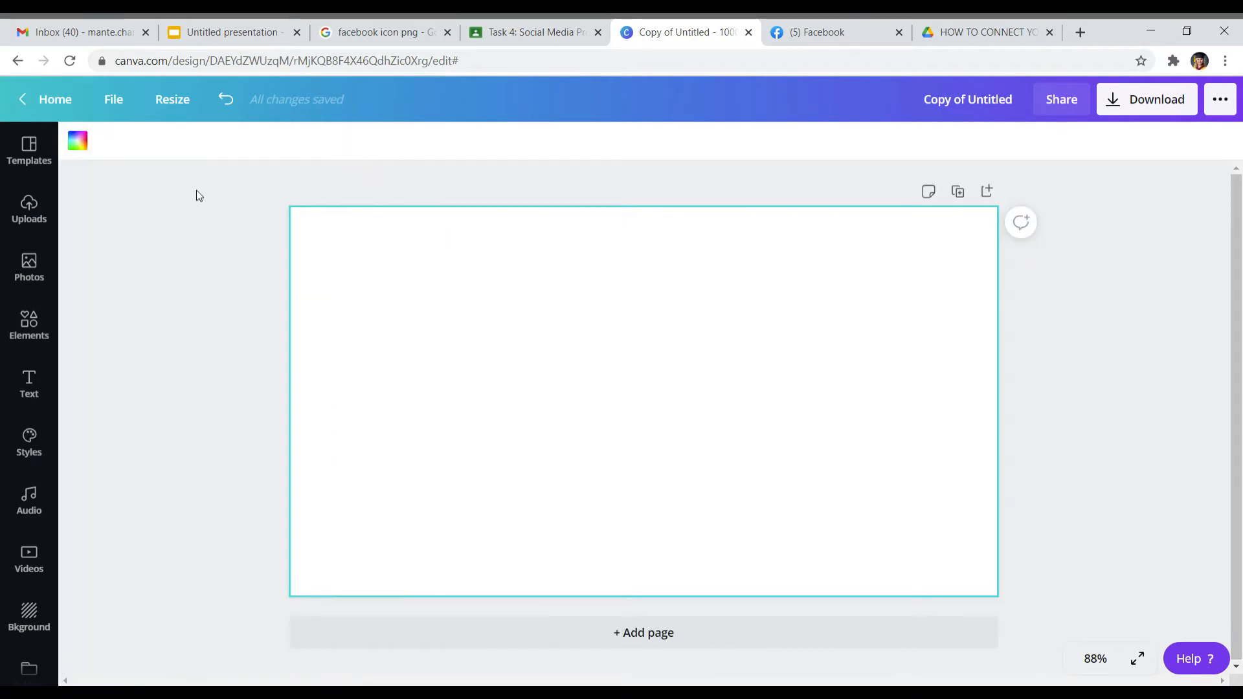
left_click(77, 140)
left_click(94, 226)
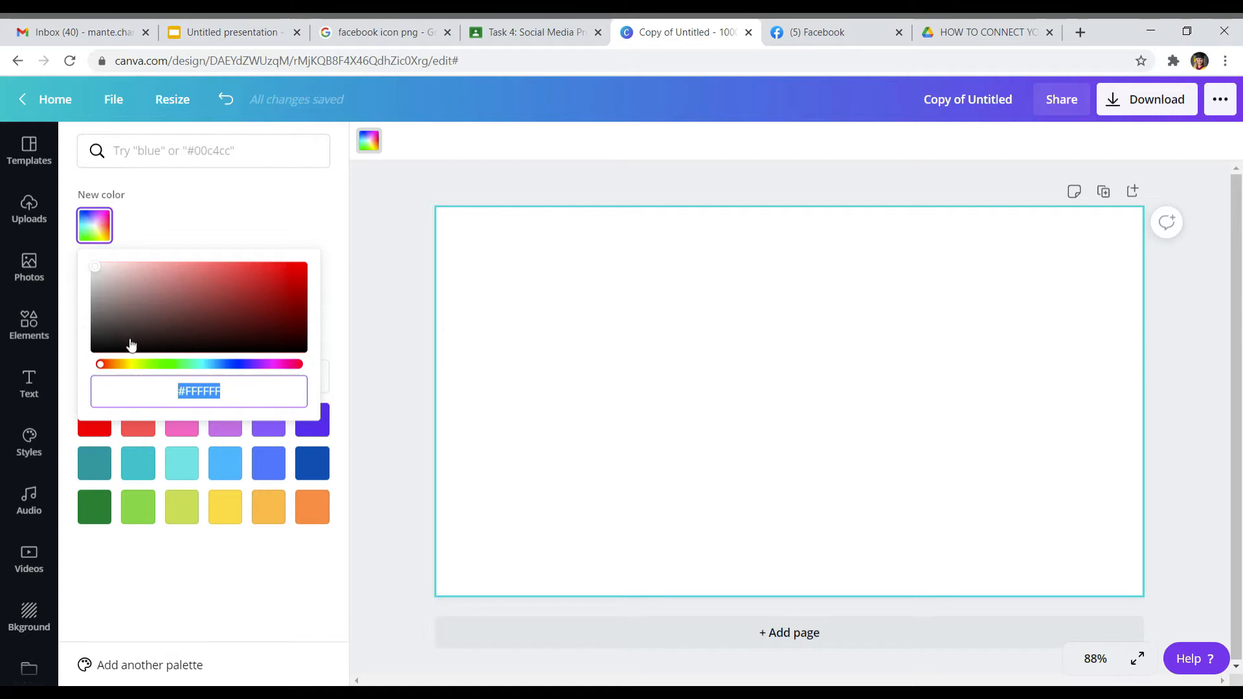
left_click(129, 366)
left_click(120, 265)
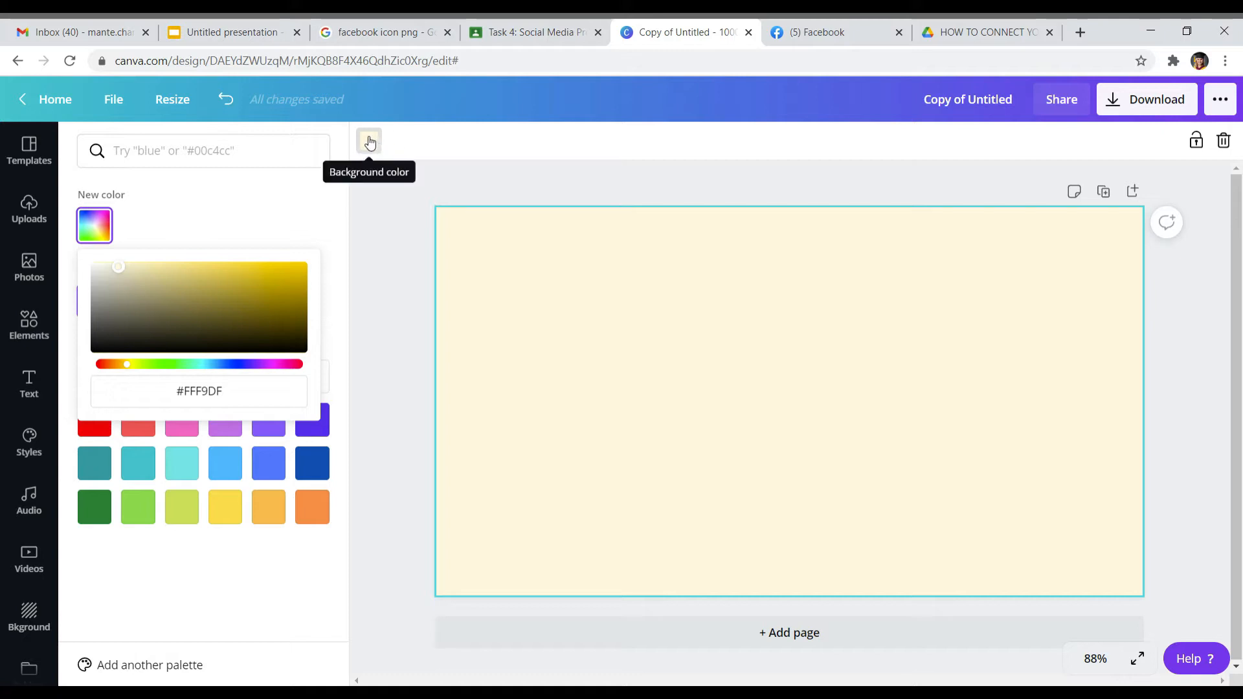
left_click(96, 228)
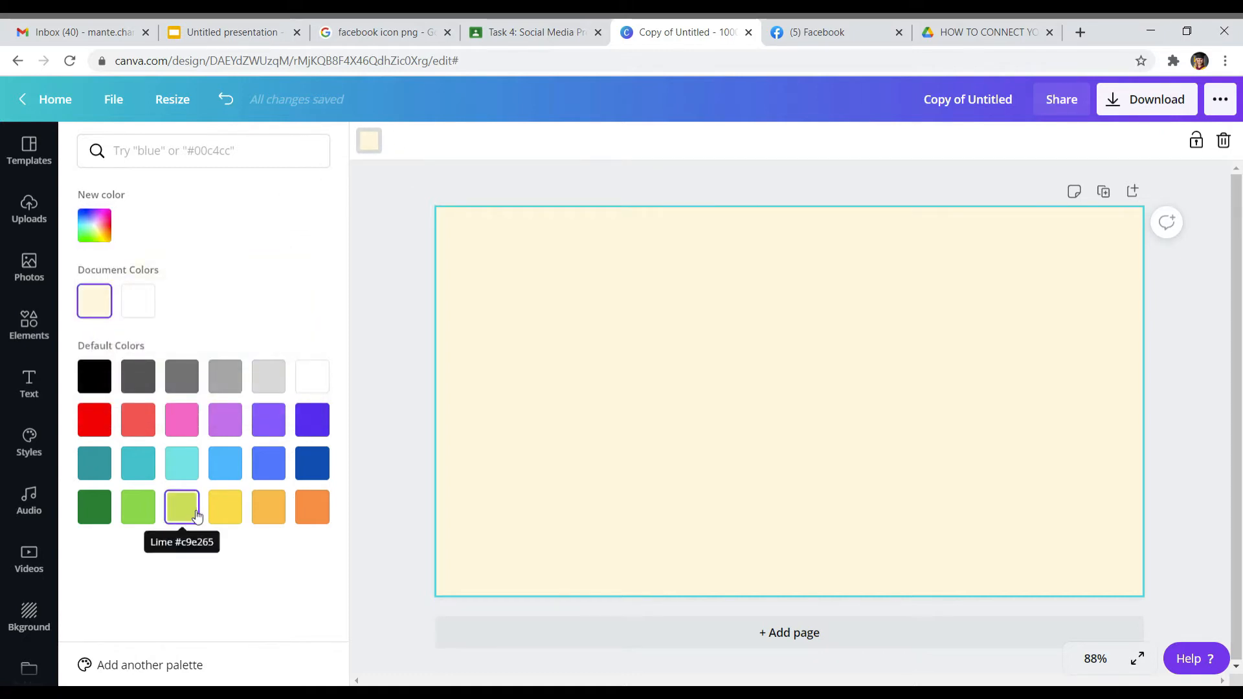
Step: Apply the default yellow to the page background and lighten it to pale yellow #FFF8DA
left_click(223, 507)
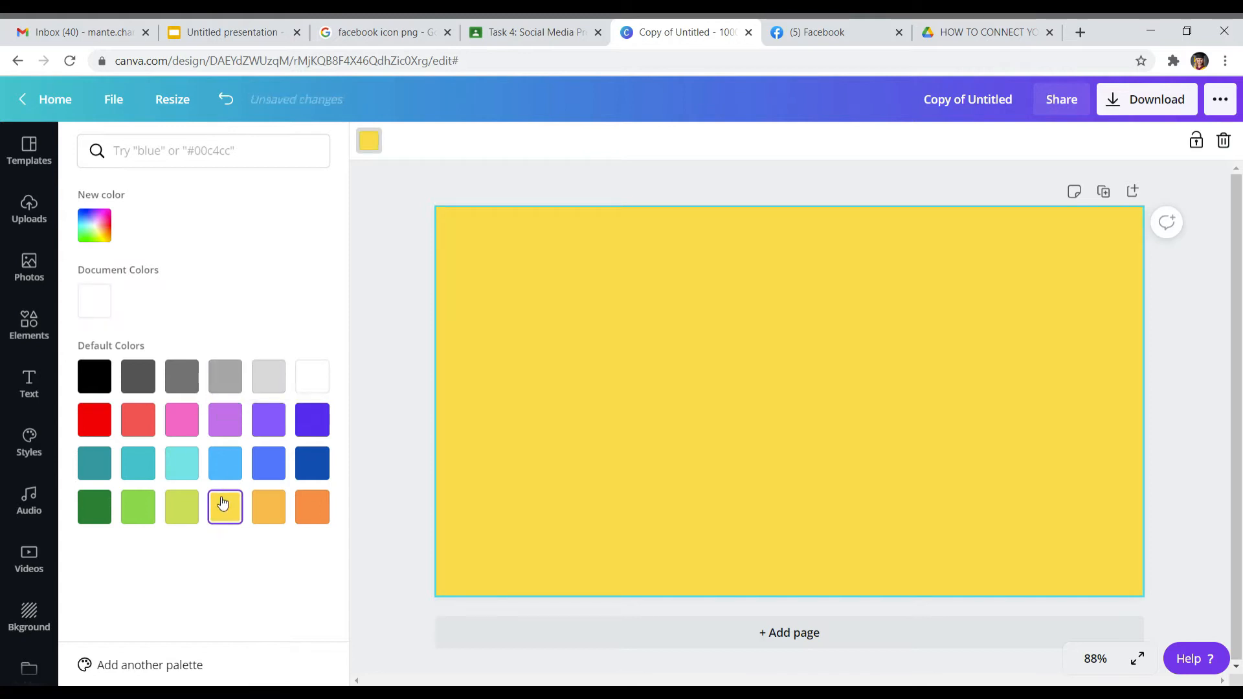
left_click(110, 241)
left_click_drag(232, 266, 122, 266)
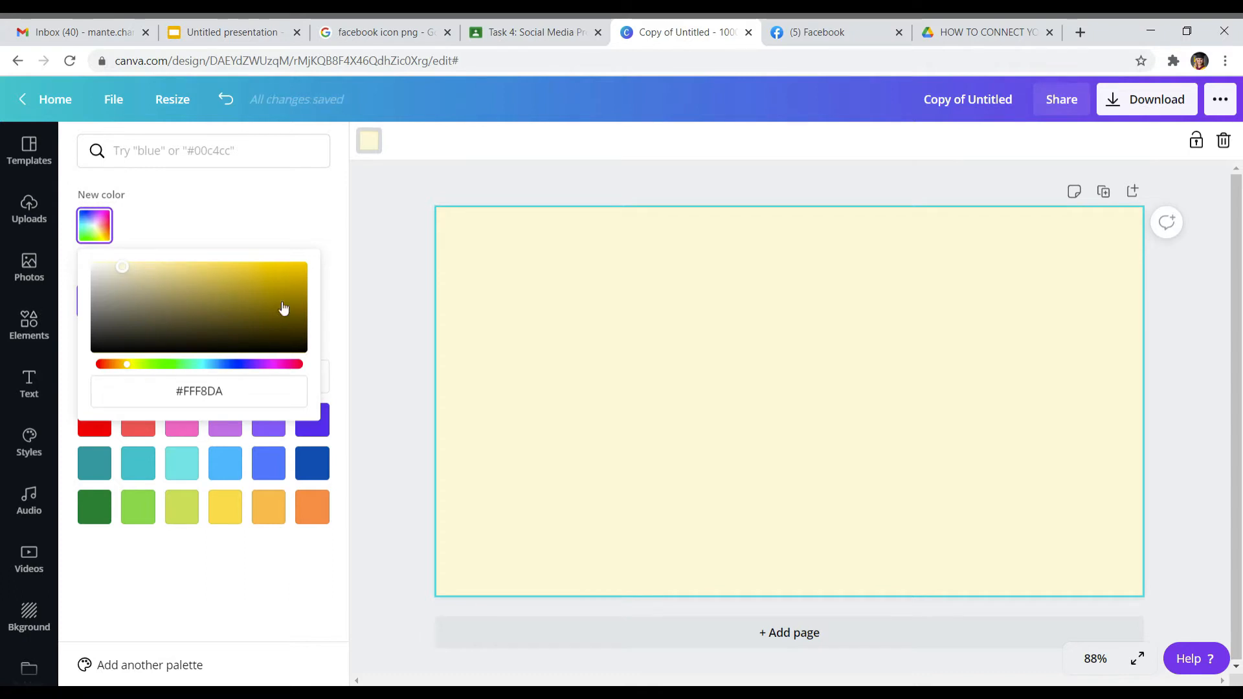
left_click(561, 356)
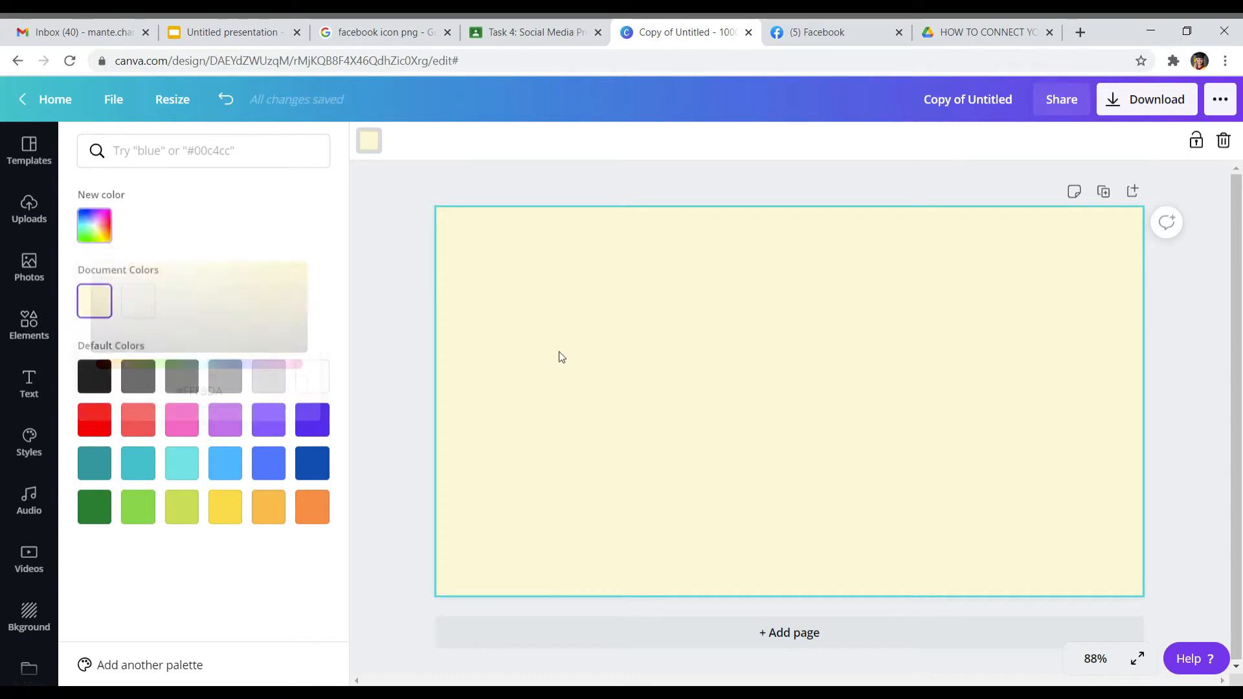
Step: Add a solid straight line from the elements library and place it horizontally near the page's upper edge
left_click(36, 334)
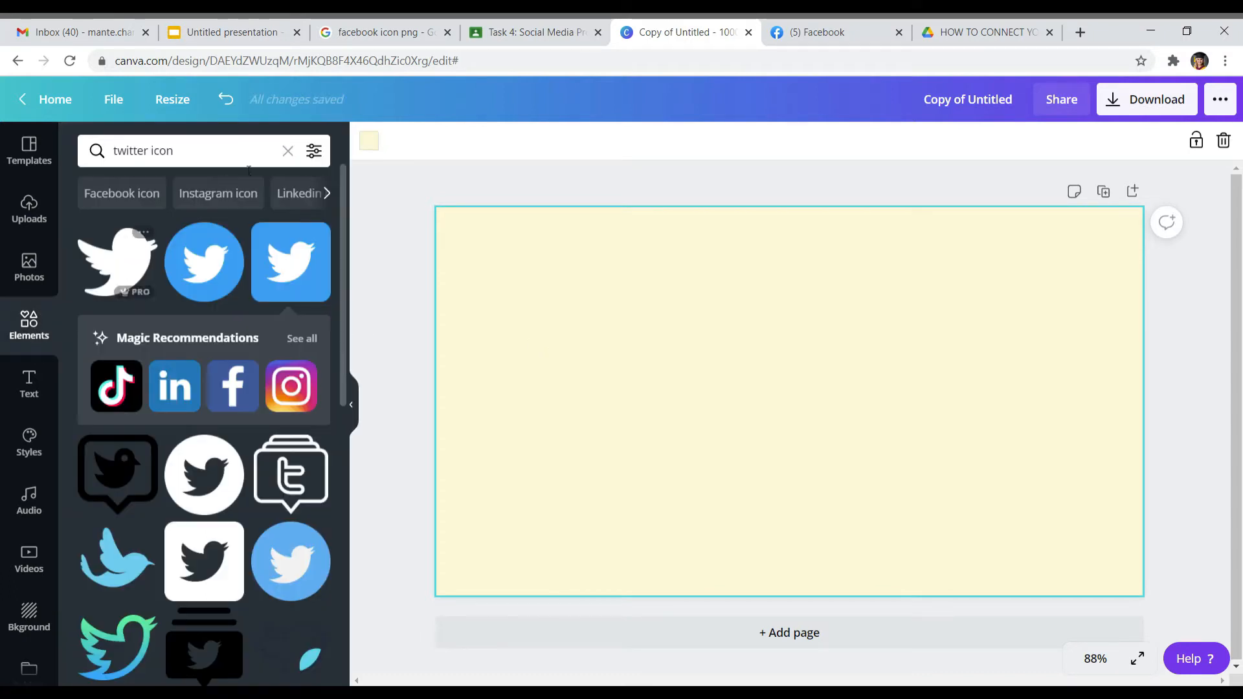
left_click(289, 156)
scroll(191, 417, "down", 10)
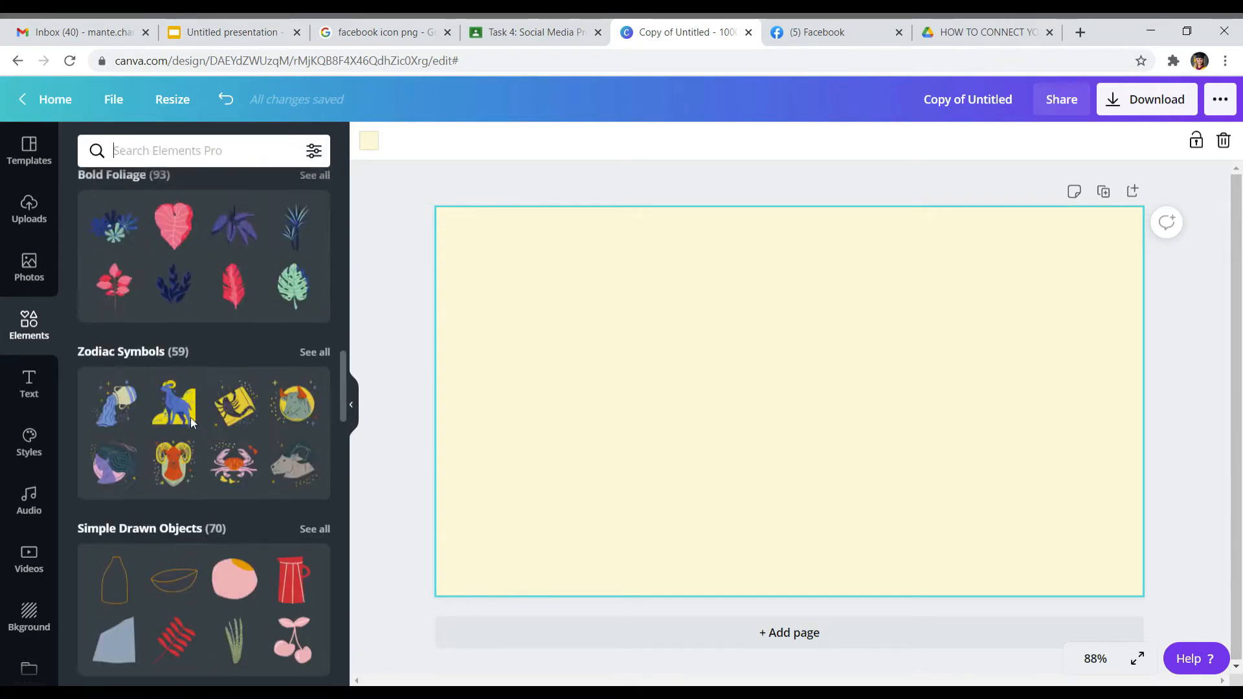
scroll(190, 421, "up", 10)
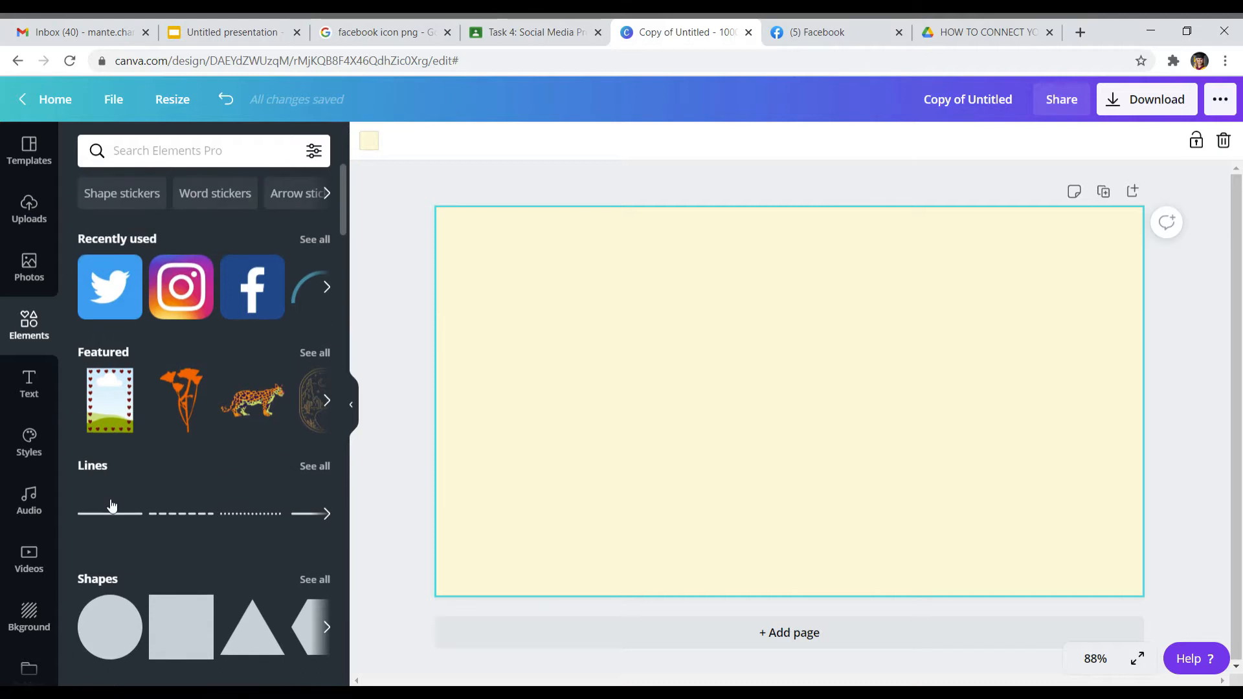
left_click(119, 511)
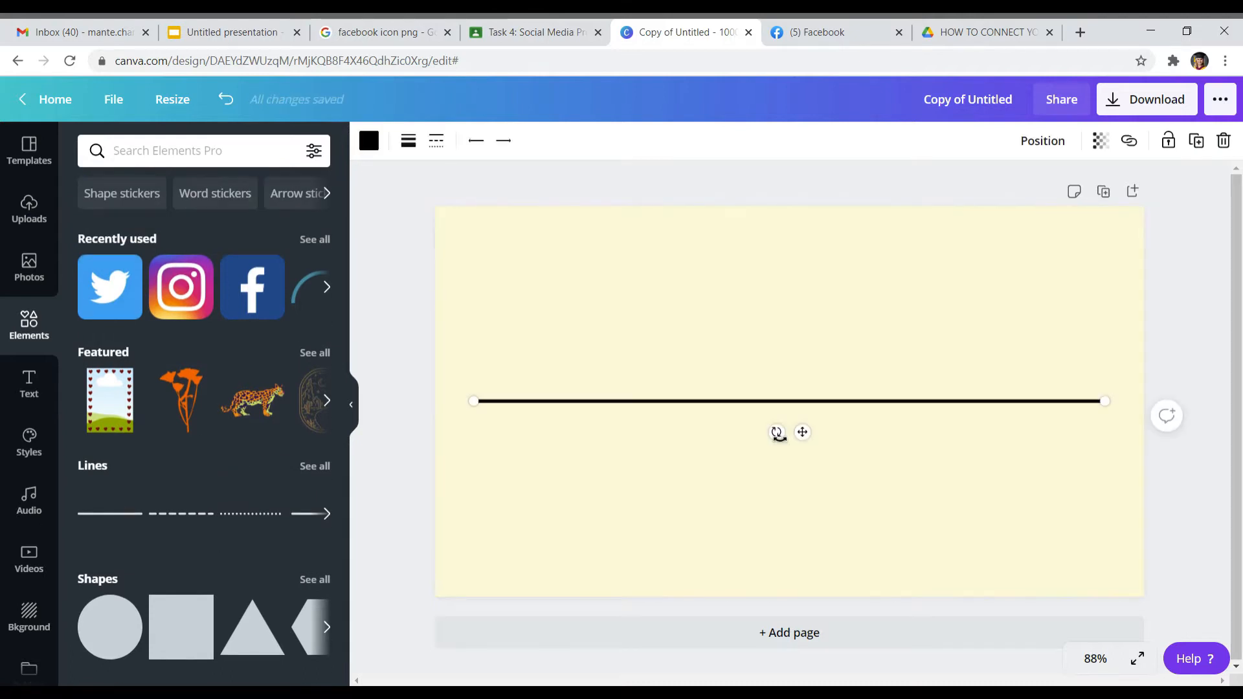
left_click_drag(788, 408, 794, 253)
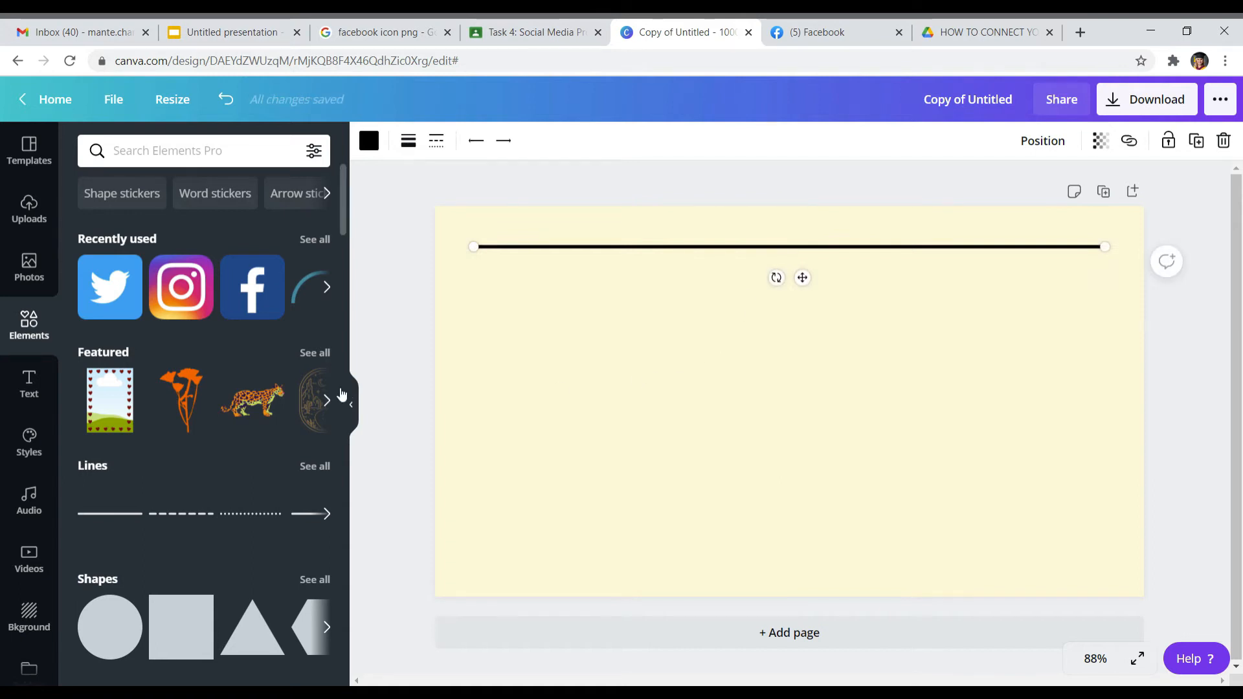
Step: Add a square shape, place it beneath the line on the page's left half and enlarge it to nearly fill the height
scroll(144, 535, "down", 3)
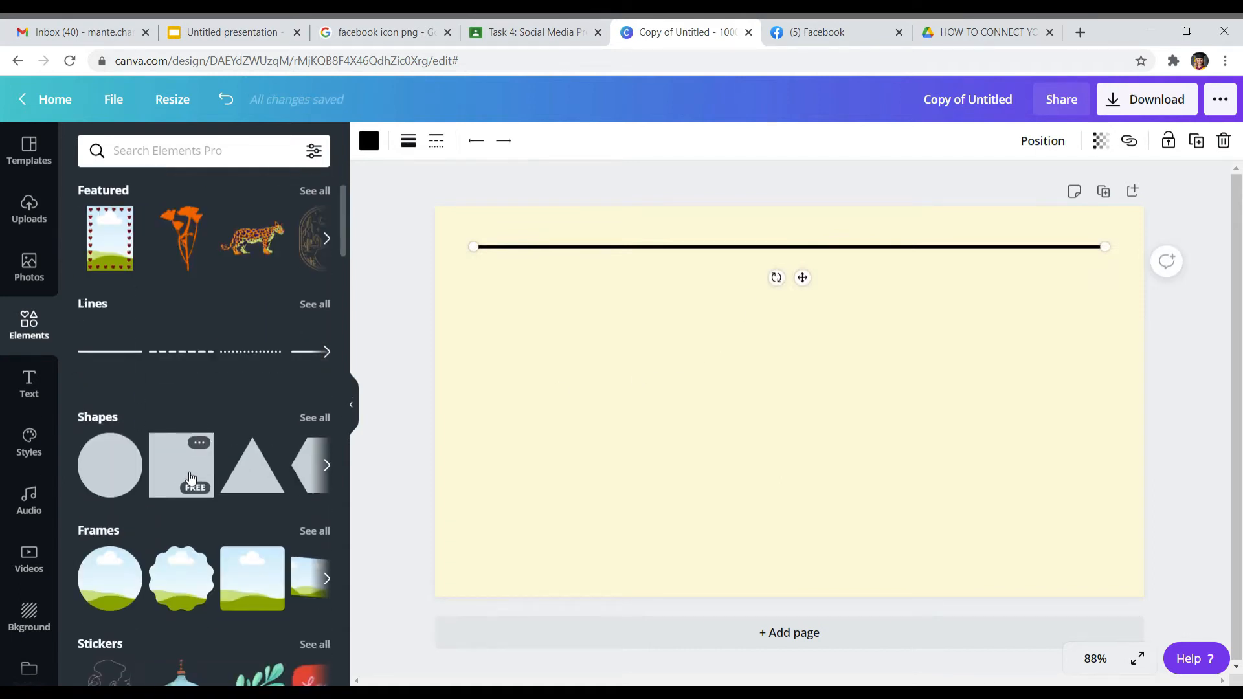
left_click(191, 478)
left_click_drag(797, 413, 609, 382)
left_click_drag(688, 475, 781, 573)
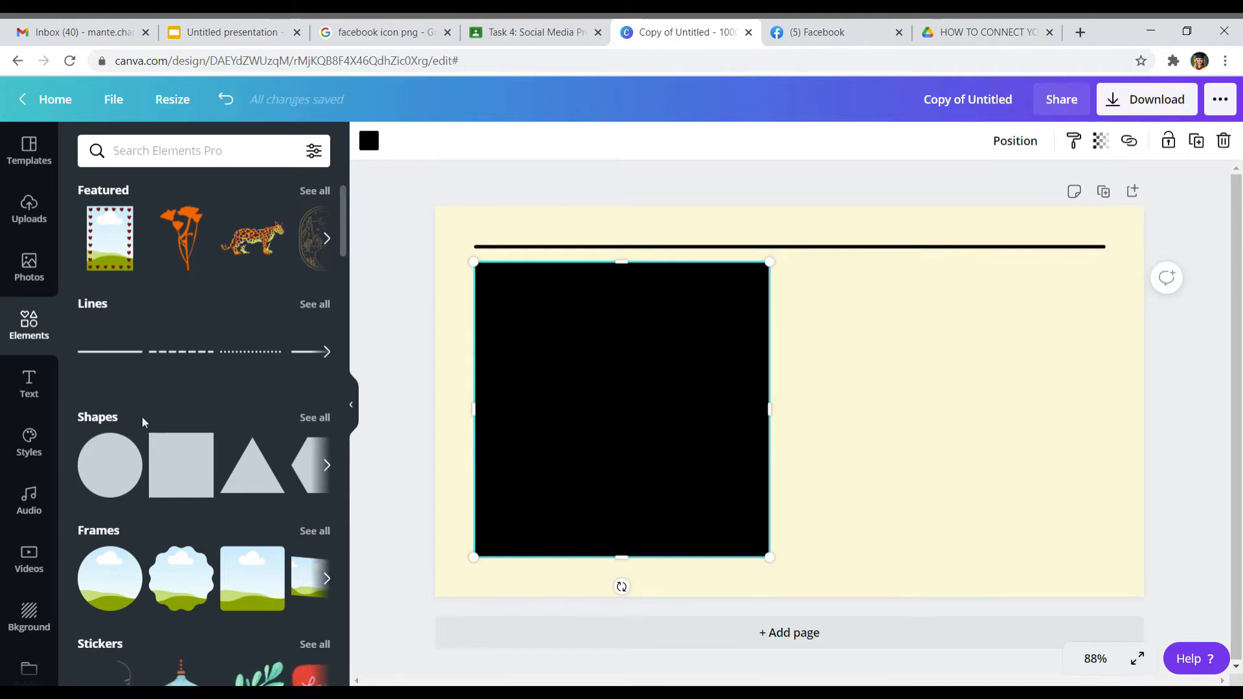
Step: Add a body text box reading "Task 4"
left_click(28, 389)
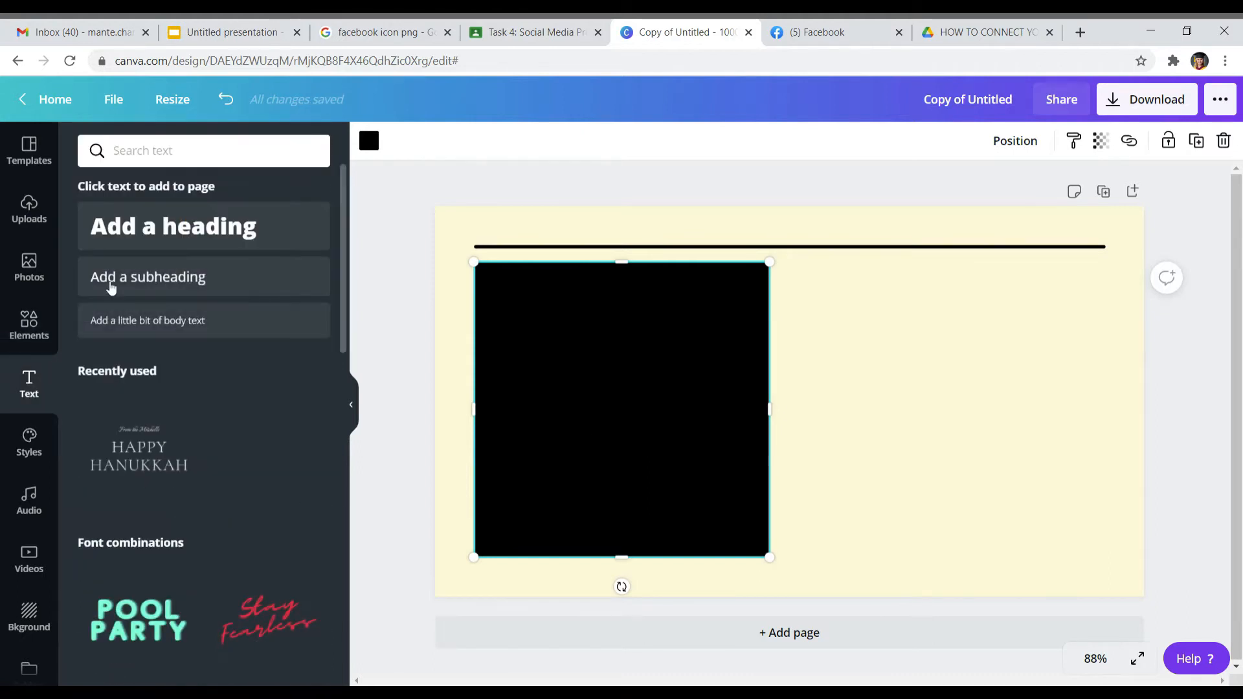
left_click(167, 319)
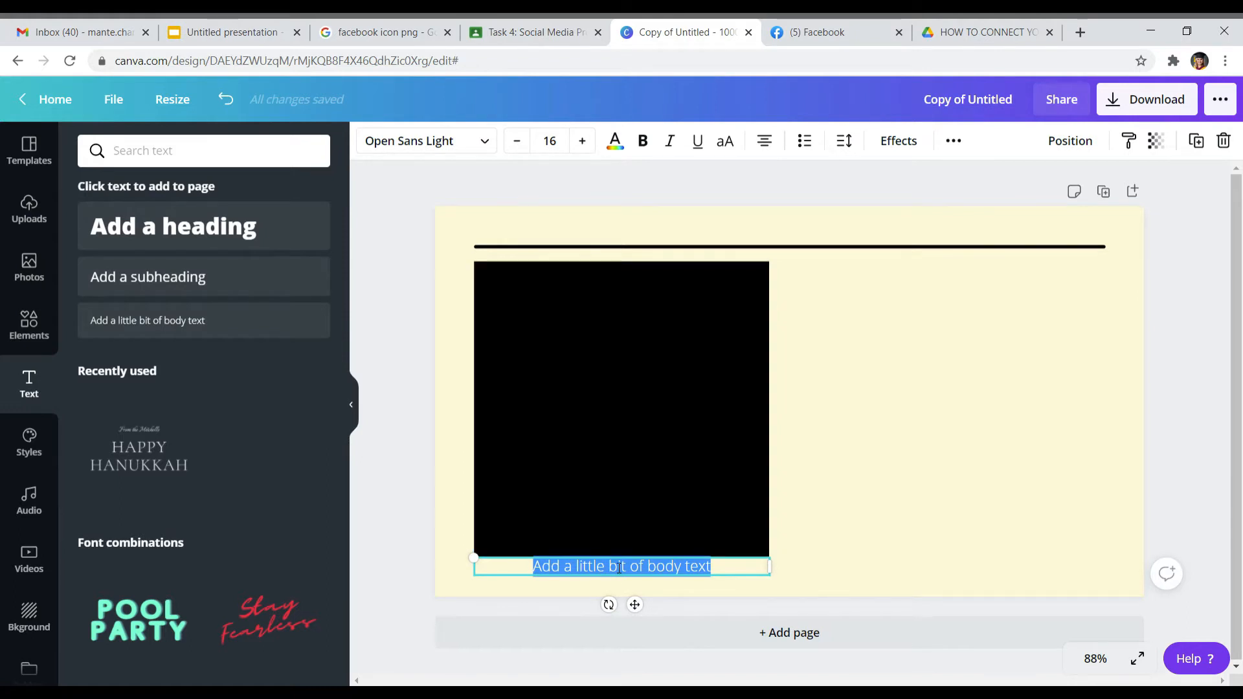
type("Task 4")
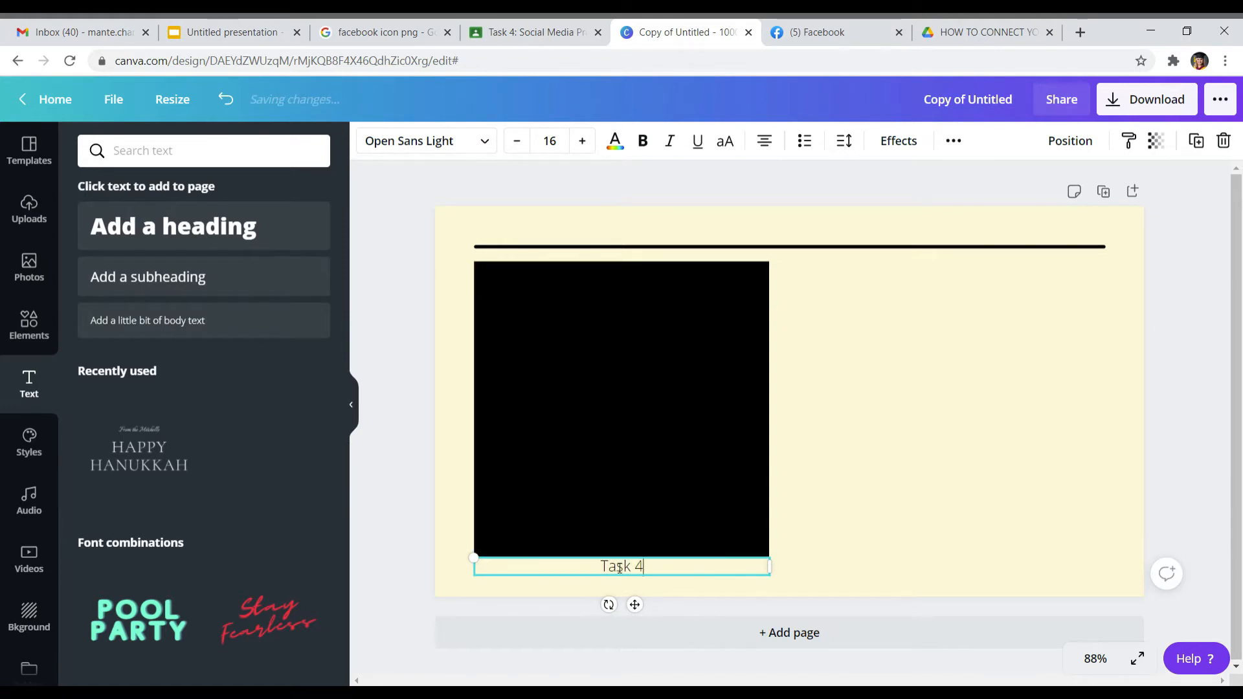
Step: Set the font of the "Task 4" text to Alice
key("ctrl+a")
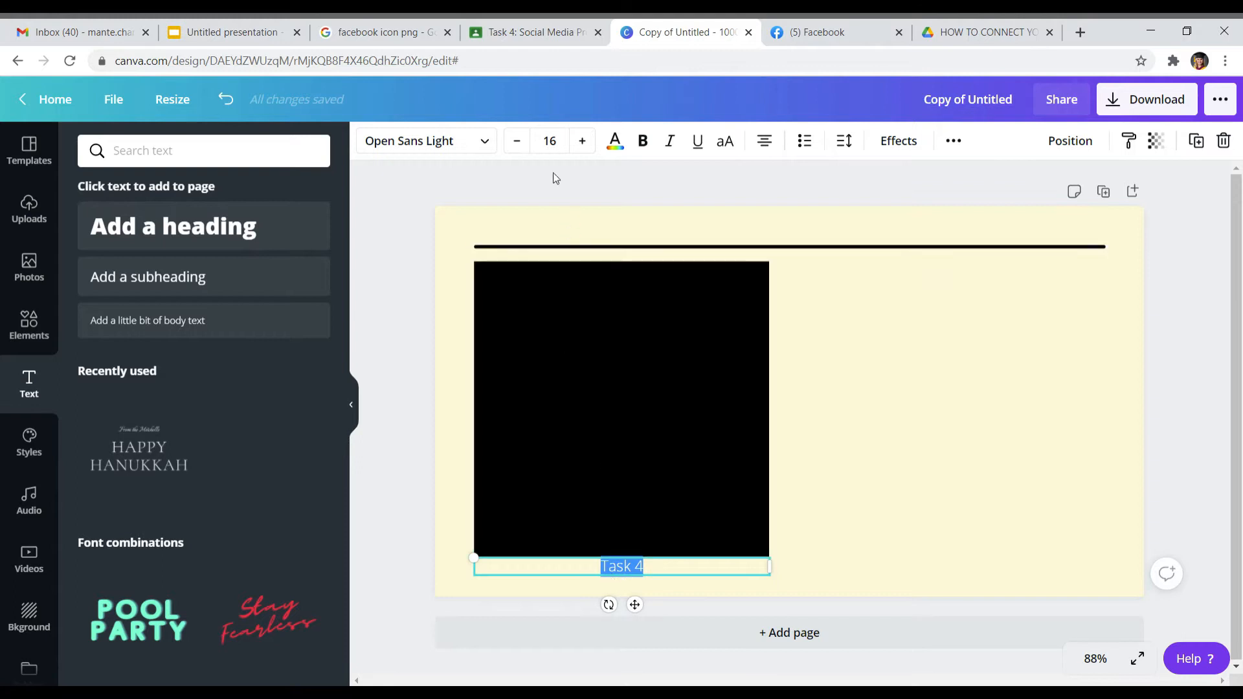
left_click(479, 141)
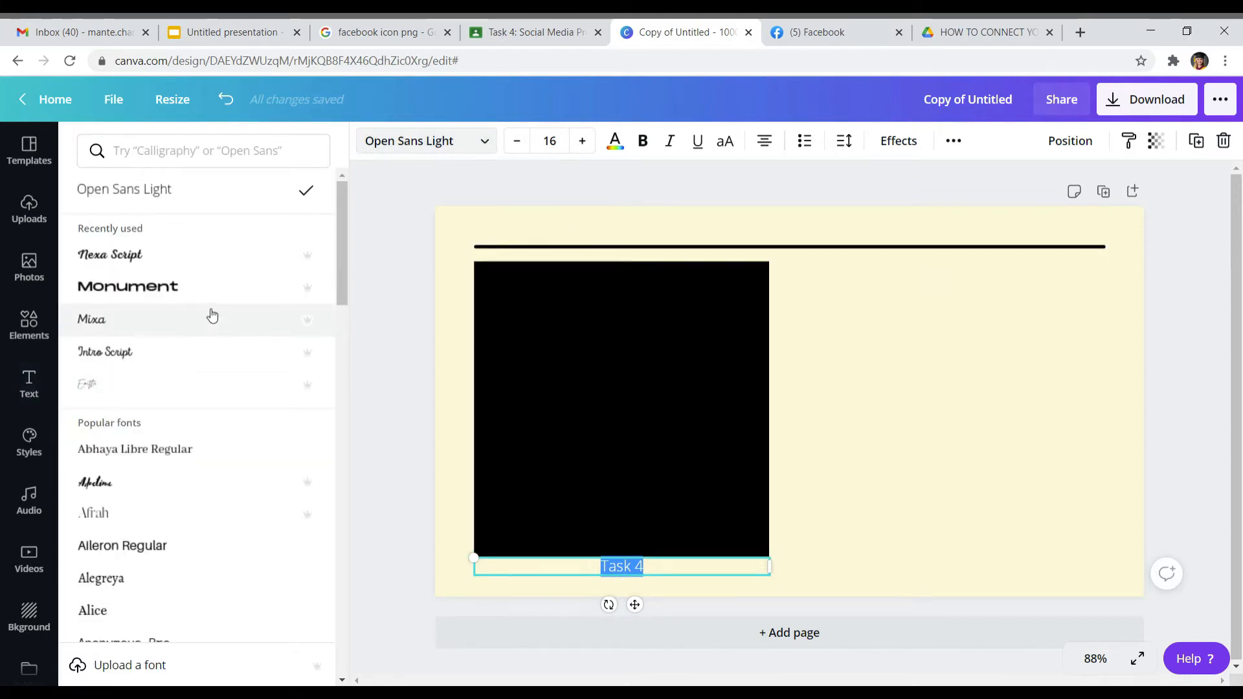
scroll(211, 314, "down", 4)
scroll(211, 314, "up", 4)
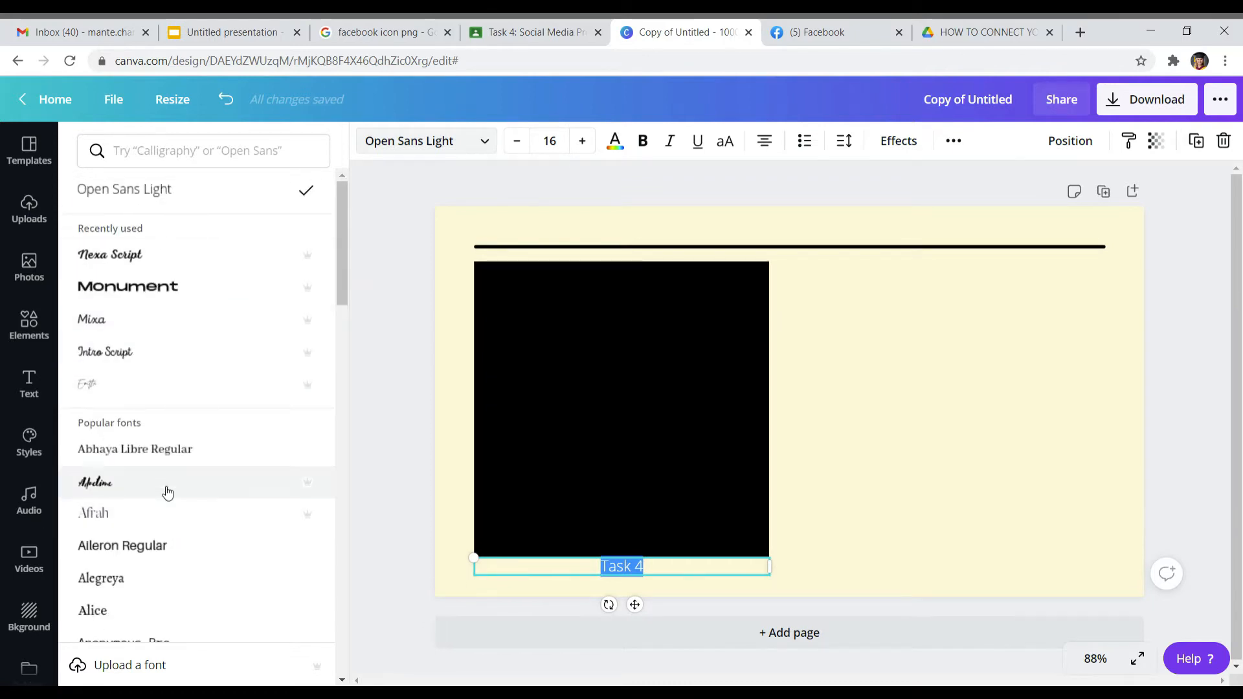
scroll(158, 581, "down", 3)
left_click(165, 448)
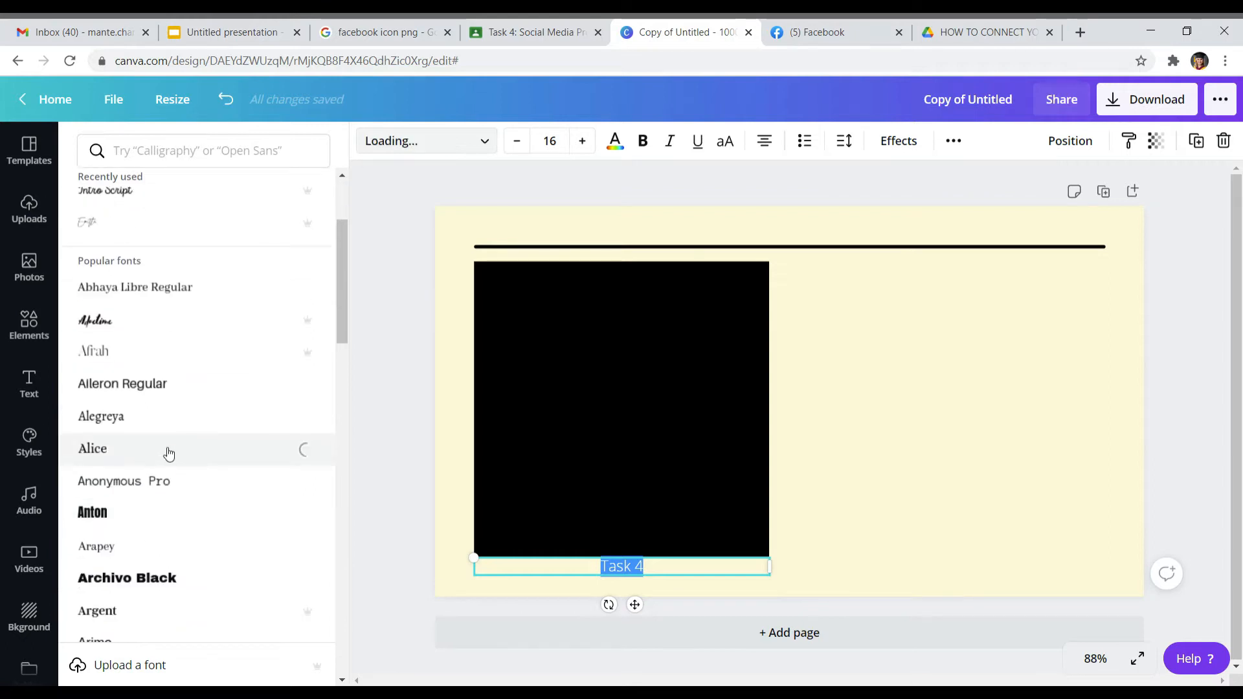
Step: Colour the "Task 4" text white and move it just inside the upper edge of the black square
left_click(616, 143)
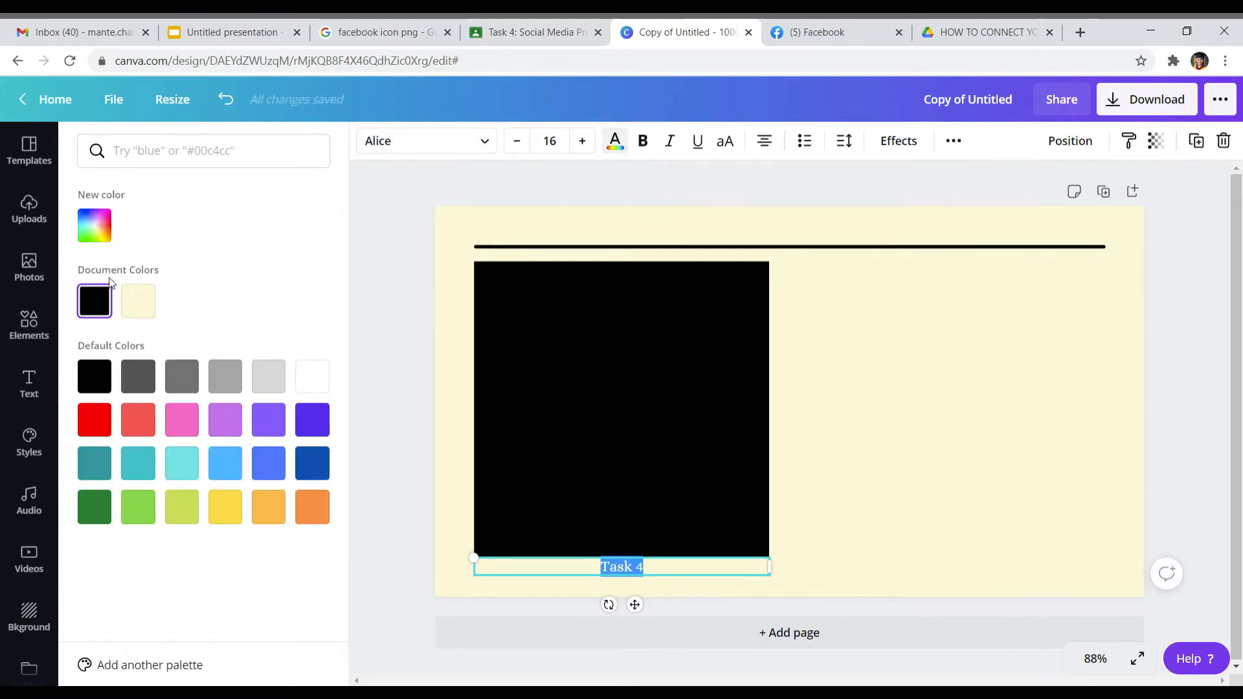
left_click(312, 377)
left_click_drag(658, 584, 661, 285)
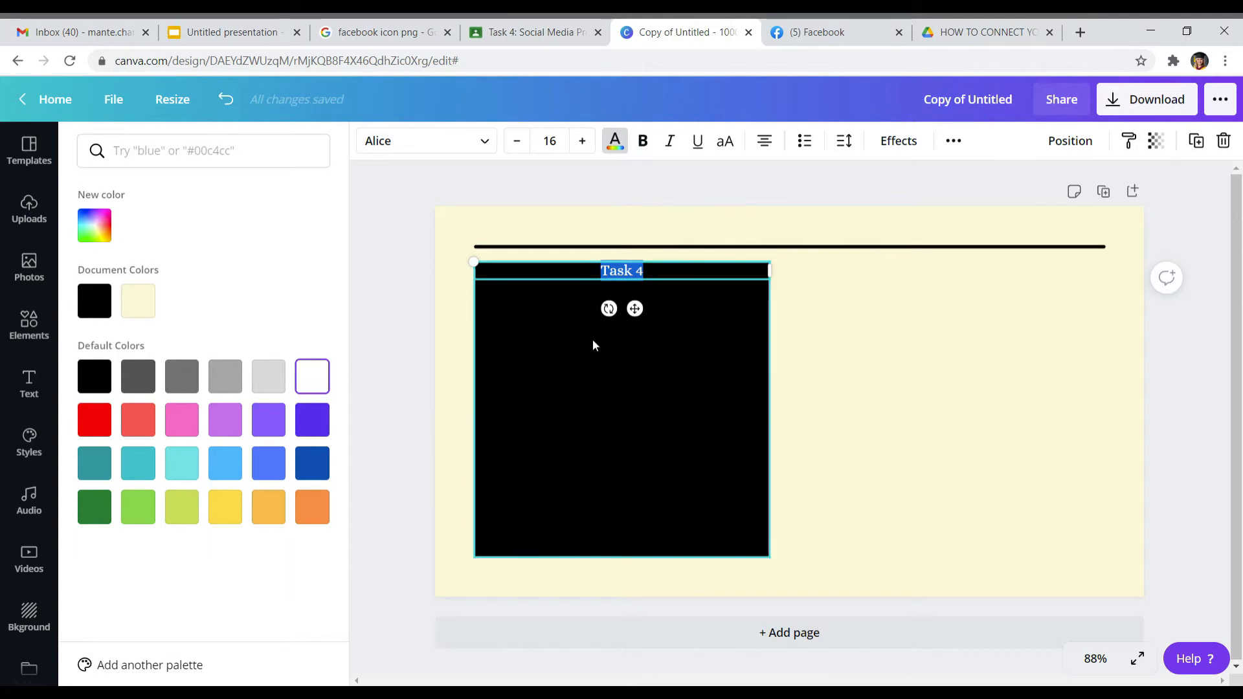
left_click(662, 270)
left_click_drag(659, 288, 660, 292)
left_click(826, 364)
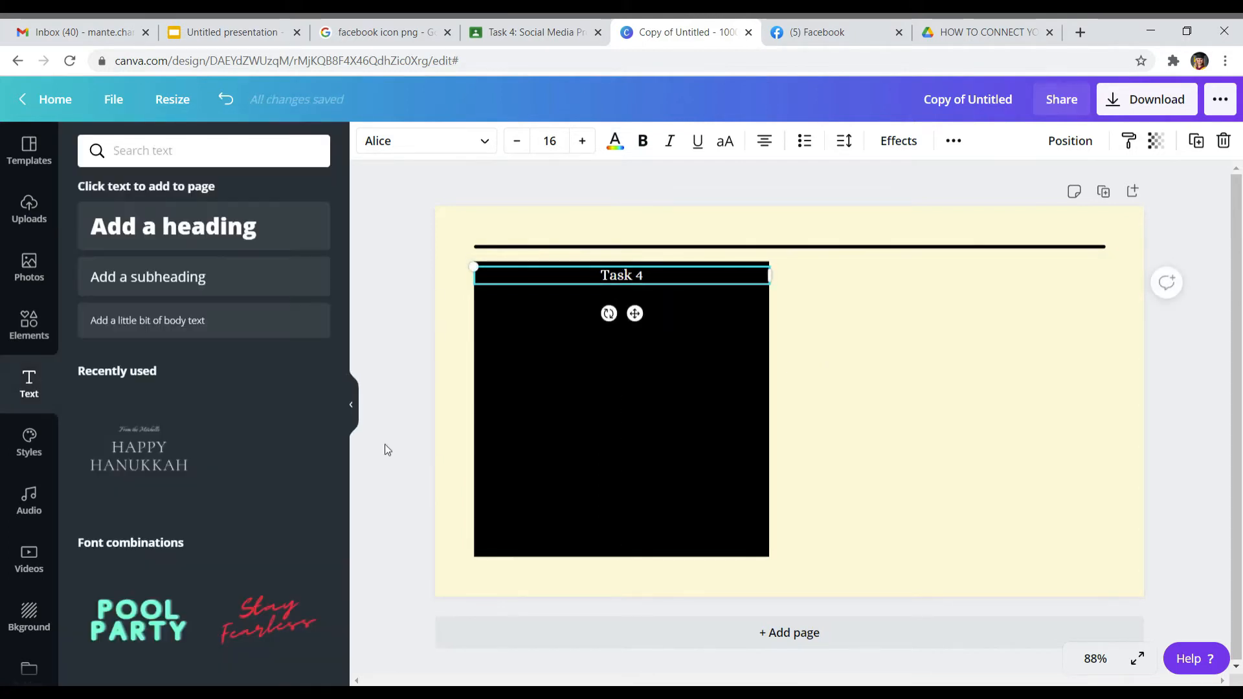
left_click(414, 456)
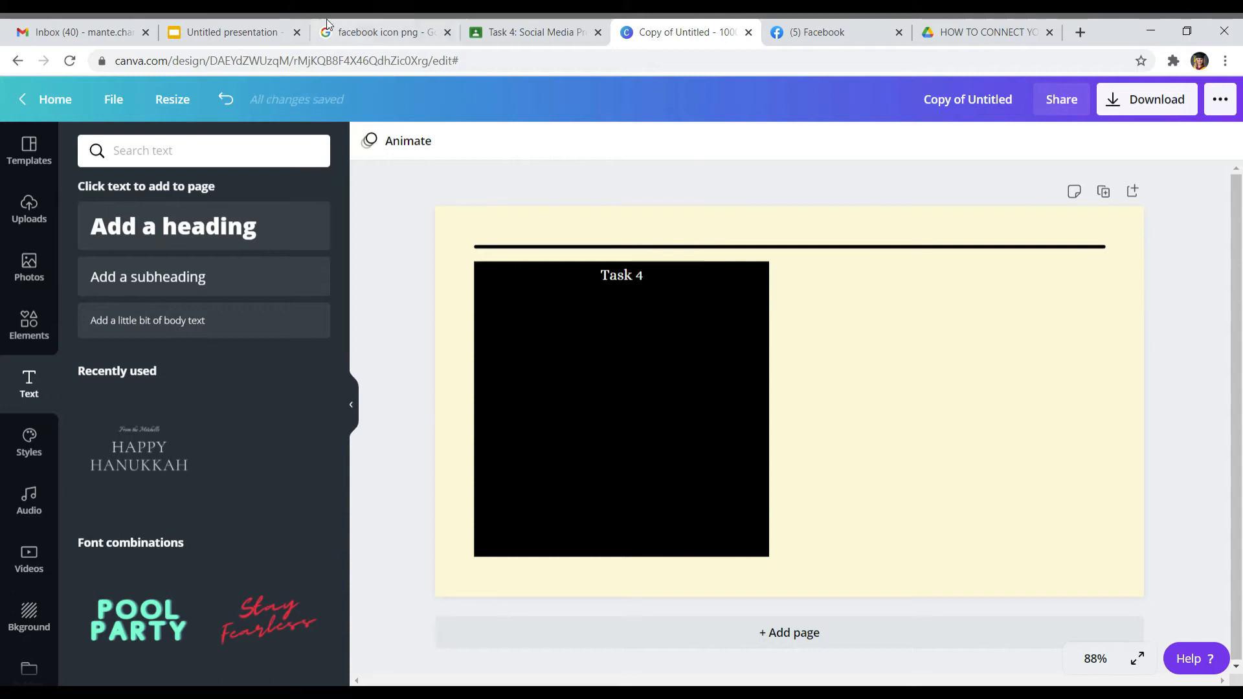
Step: Check the title on the reference cover slide in Google Classroom, and add a heading reading "Social Media Profile Creation" to the Canva page
left_click(511, 28)
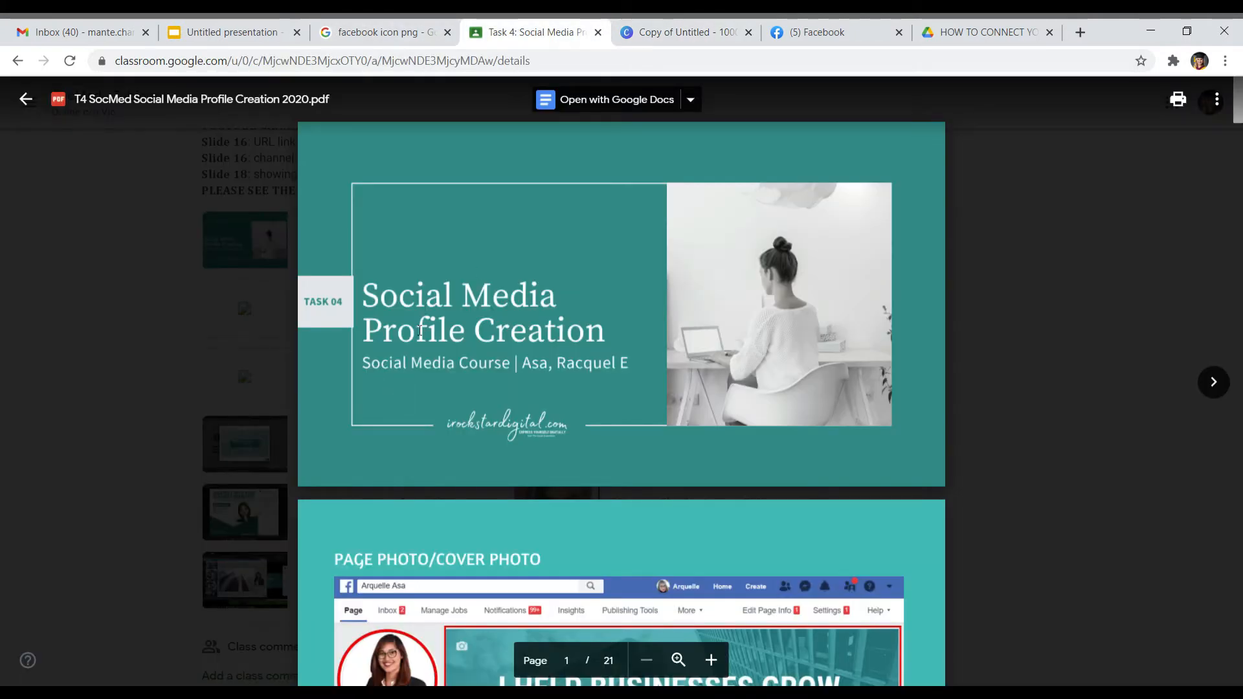
left_click(687, 32)
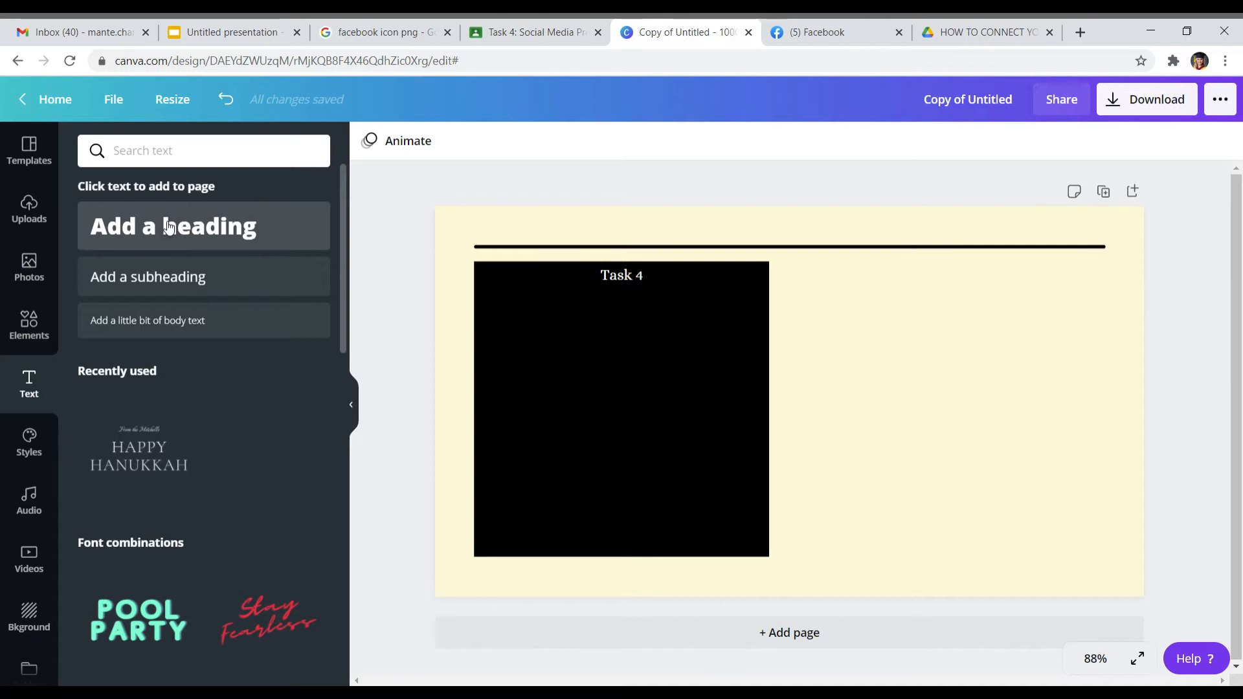
left_click(168, 226)
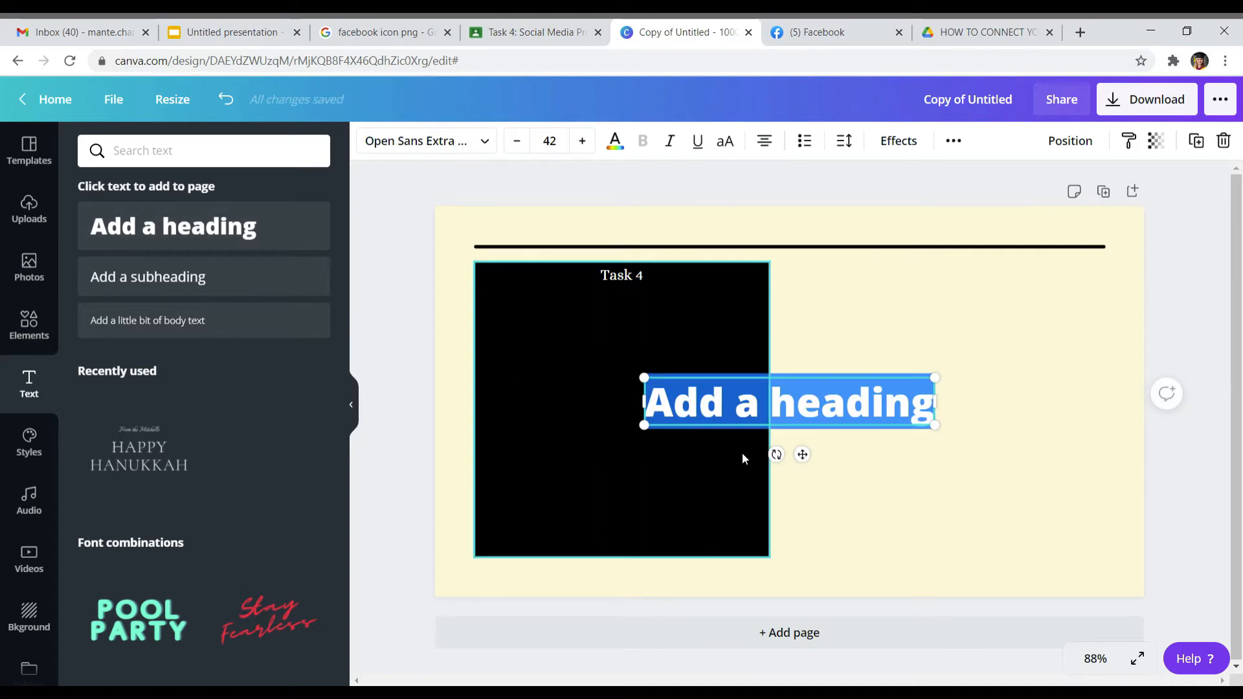
type("Socia")
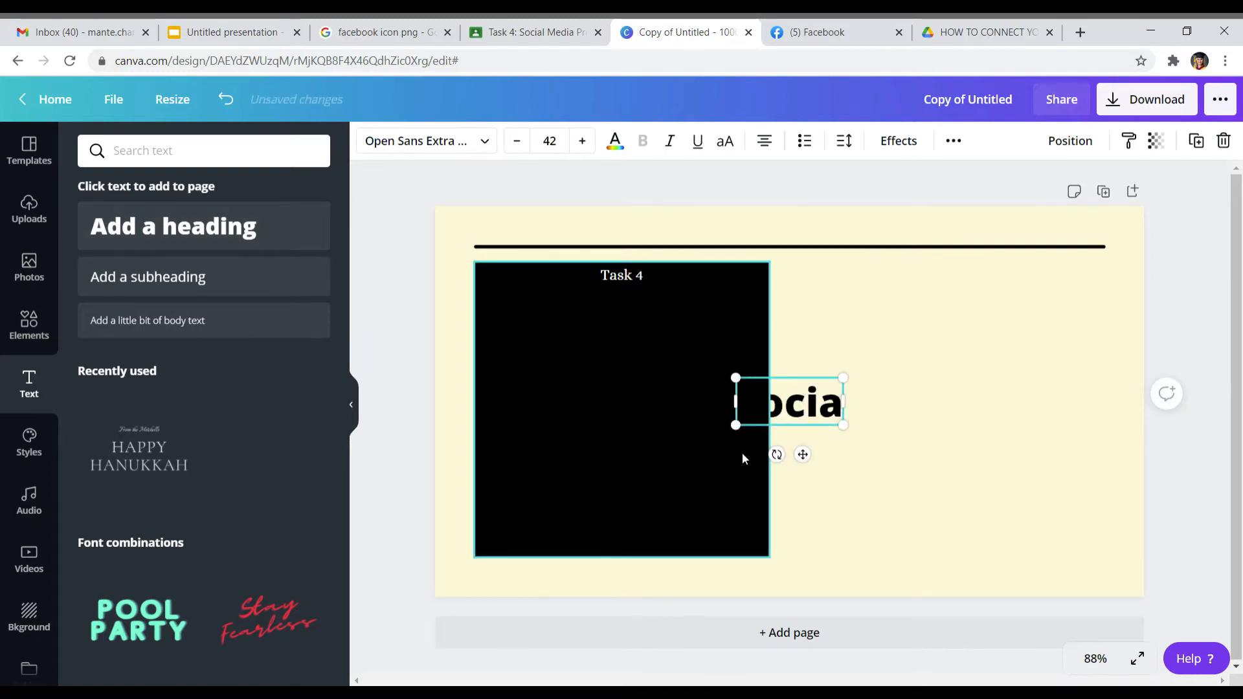
type("l Media")
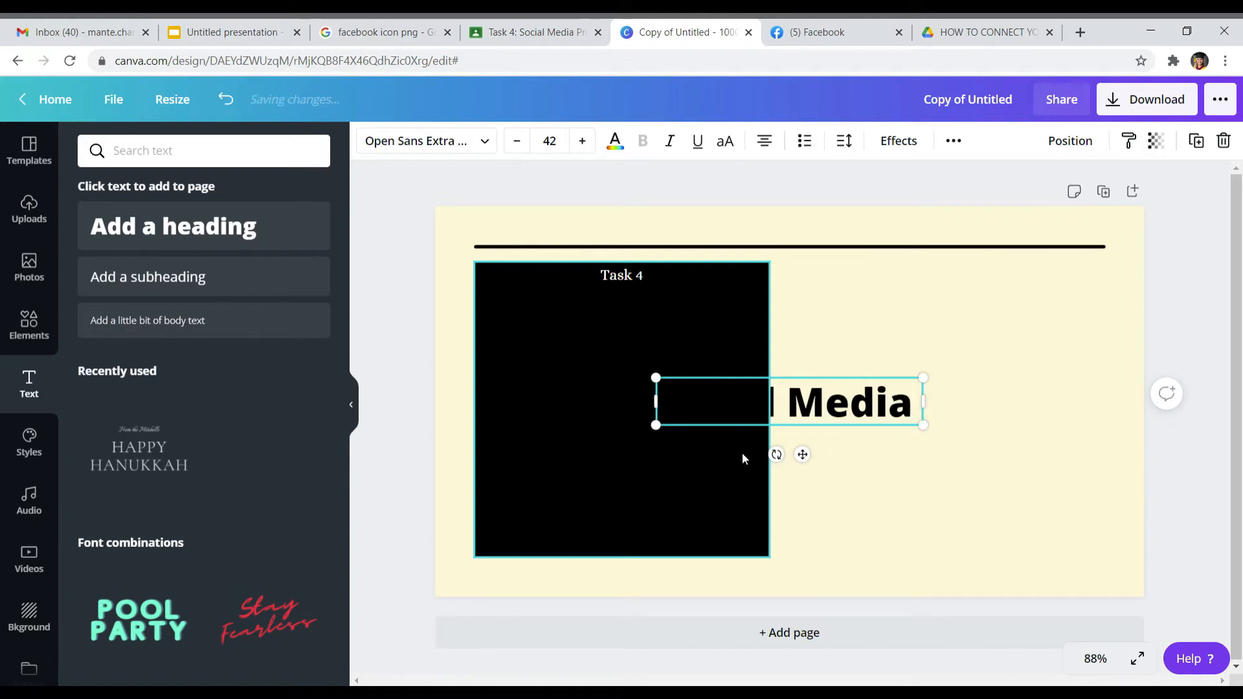
type(" Profil")
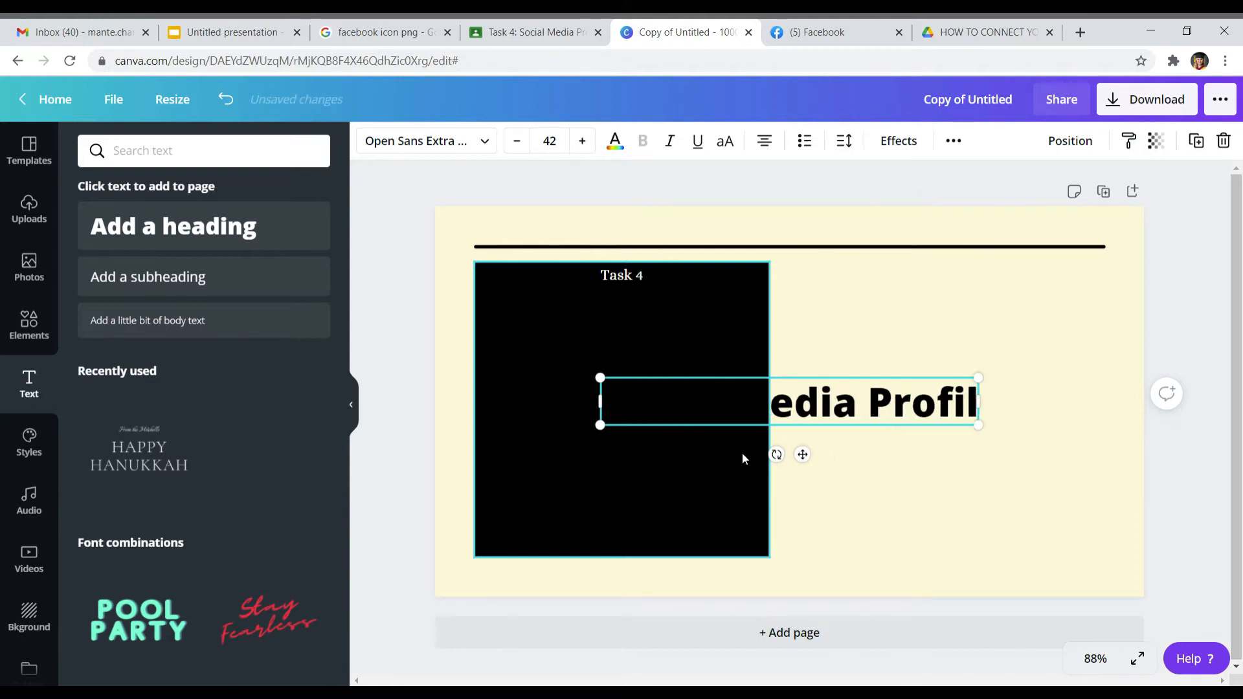
type("e Creation")
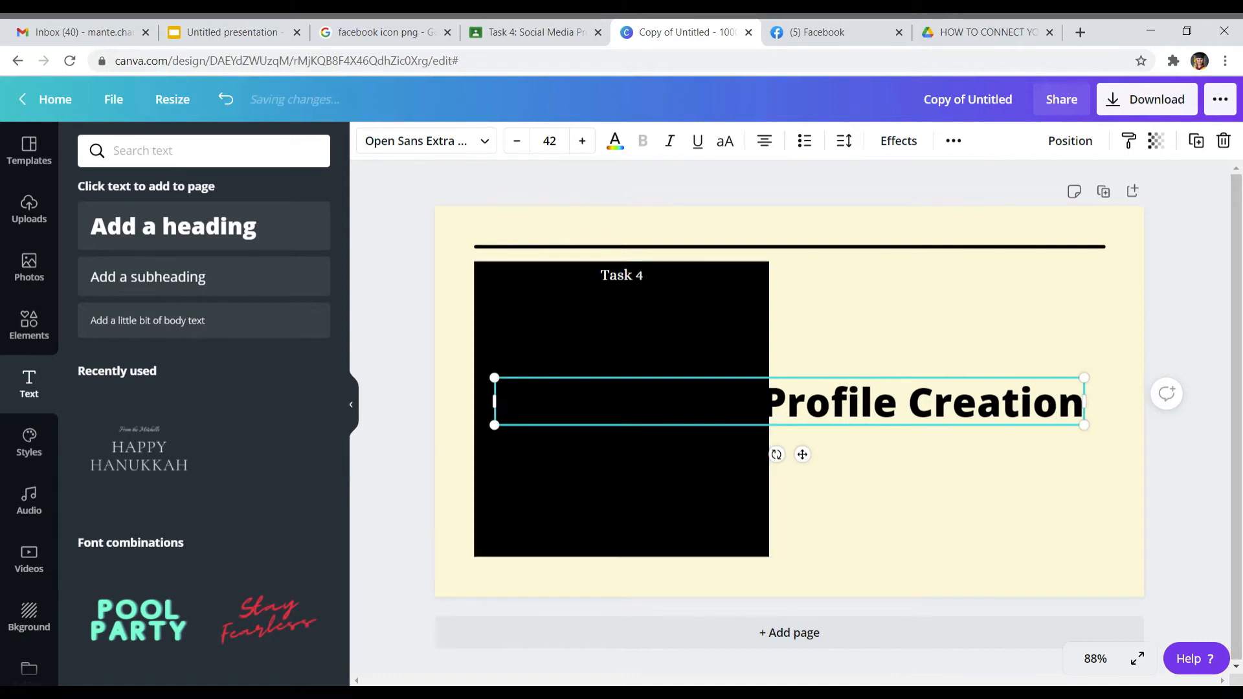
Step: Colour the whole "Social Media Profile Creation" heading with the cream document colour
key("shift+Left")
key("shift+Left")
key("shift+Left")
key("shift+Left")
key("shift+Left")
key("shift+Left")
key("shift+Left")
key("shift+Left")
key("shift+Left")
key("shift+Left")
key("shift+Left")
key("shift+Left")
key("shift+Left")
key("shift+Left")
key("shift+Left")
key("shift+Left")
key("shift+Left")
key("shift+Left")
key("shift+Left")
key("shift+Left")
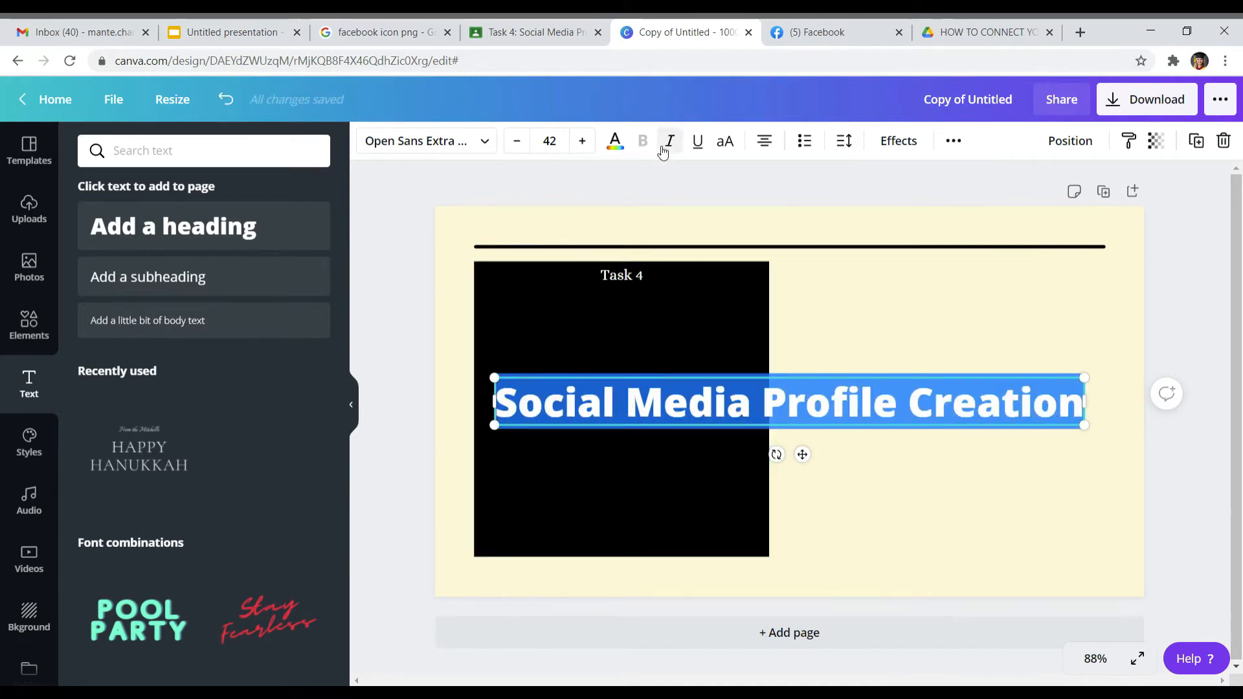
left_click(627, 147)
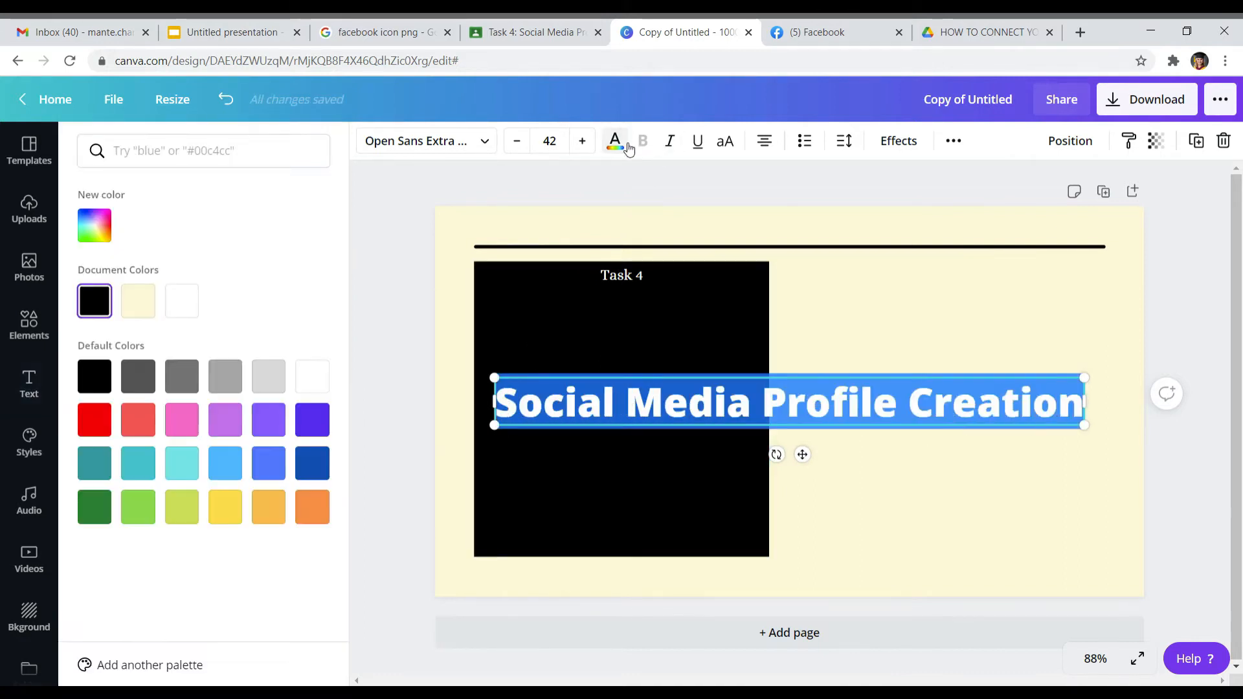
left_click(150, 309)
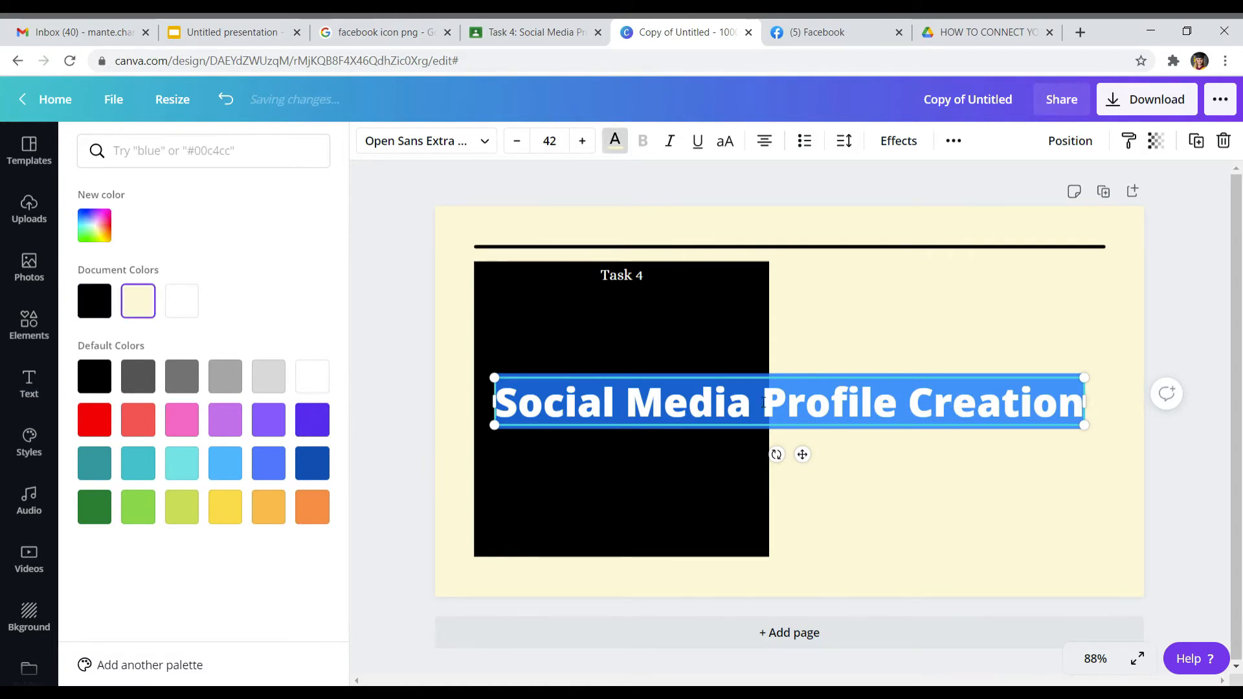
key("BackSpace")
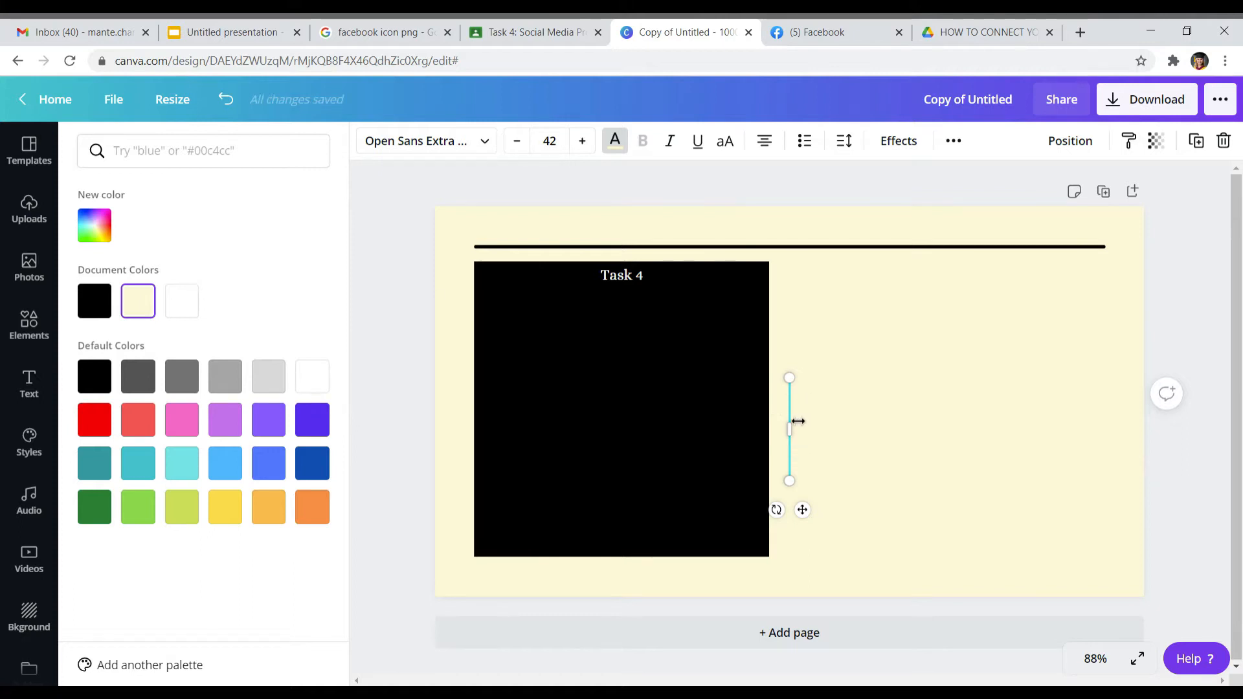
key("ctrl+z")
Step: Place the heading just below "Task 4" and colour its words "Profile Creation" black
left_click_drag(796, 383, 1102, 331)
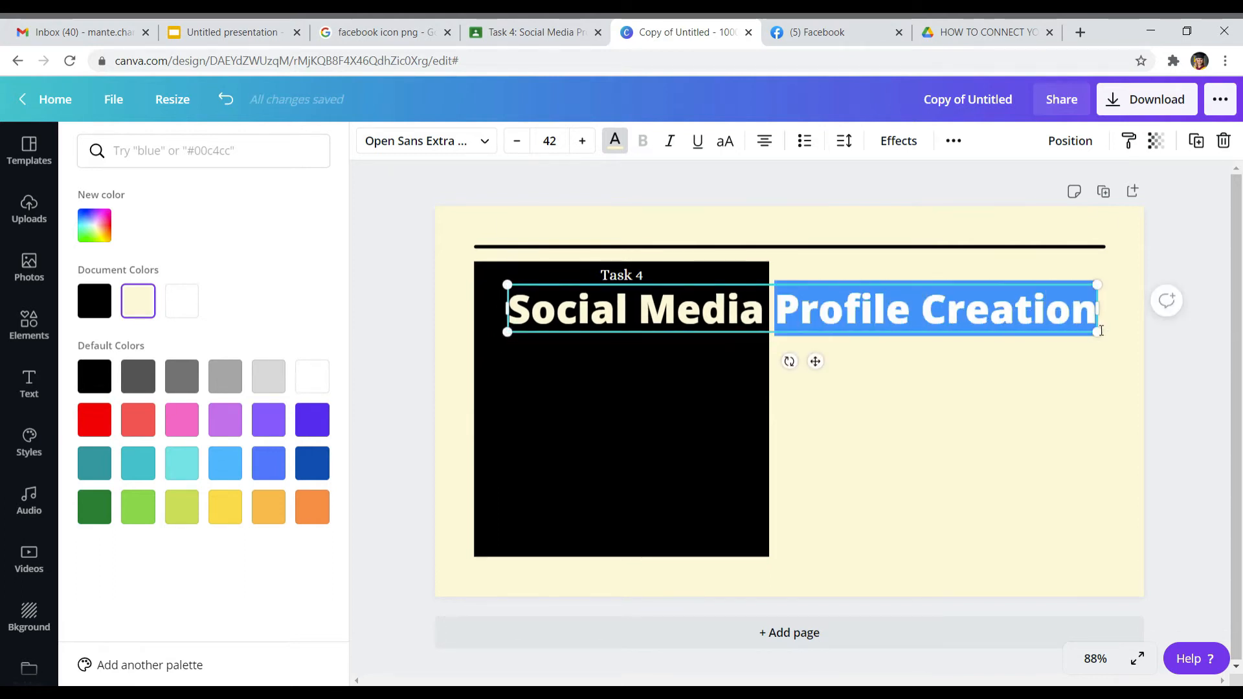
left_click(616, 145)
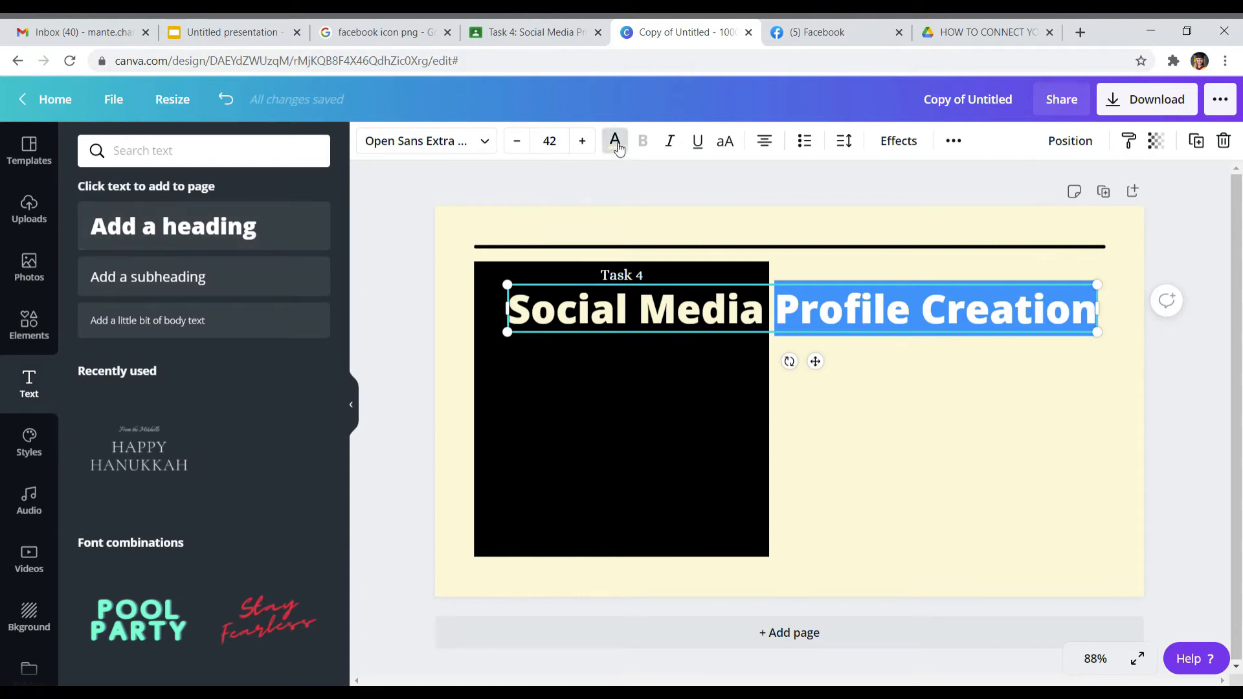
left_click(618, 146)
left_click(88, 306)
left_click(1026, 391)
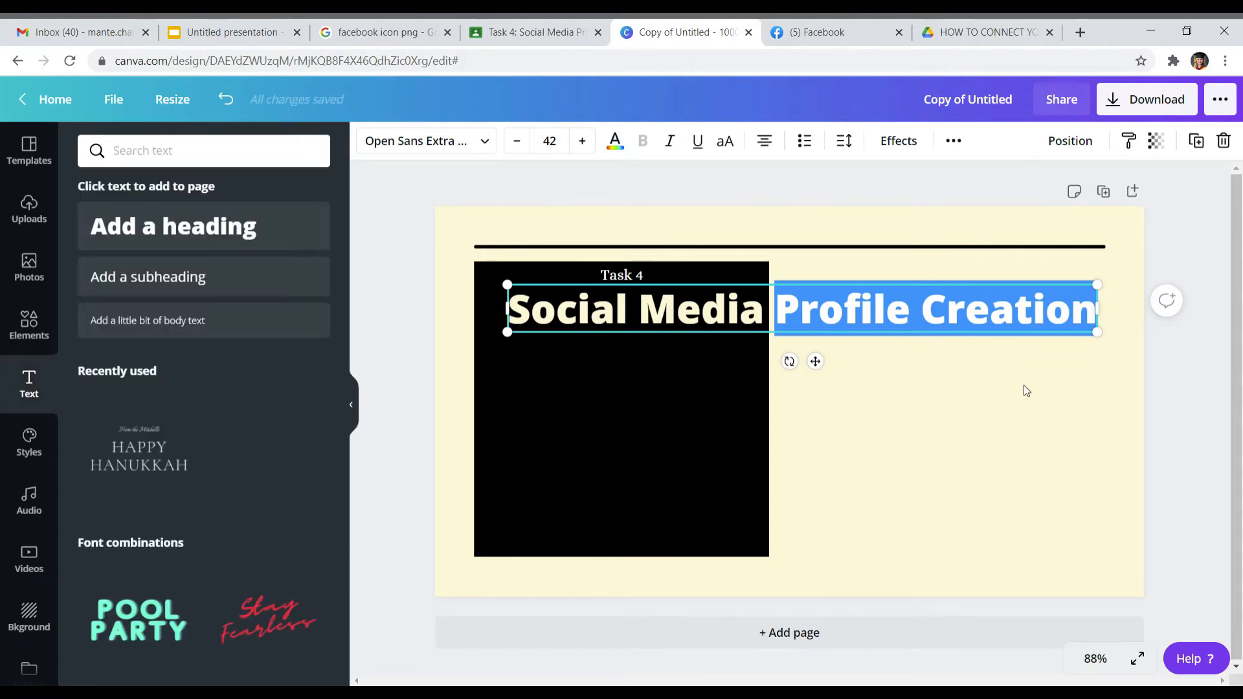
left_click(1115, 394)
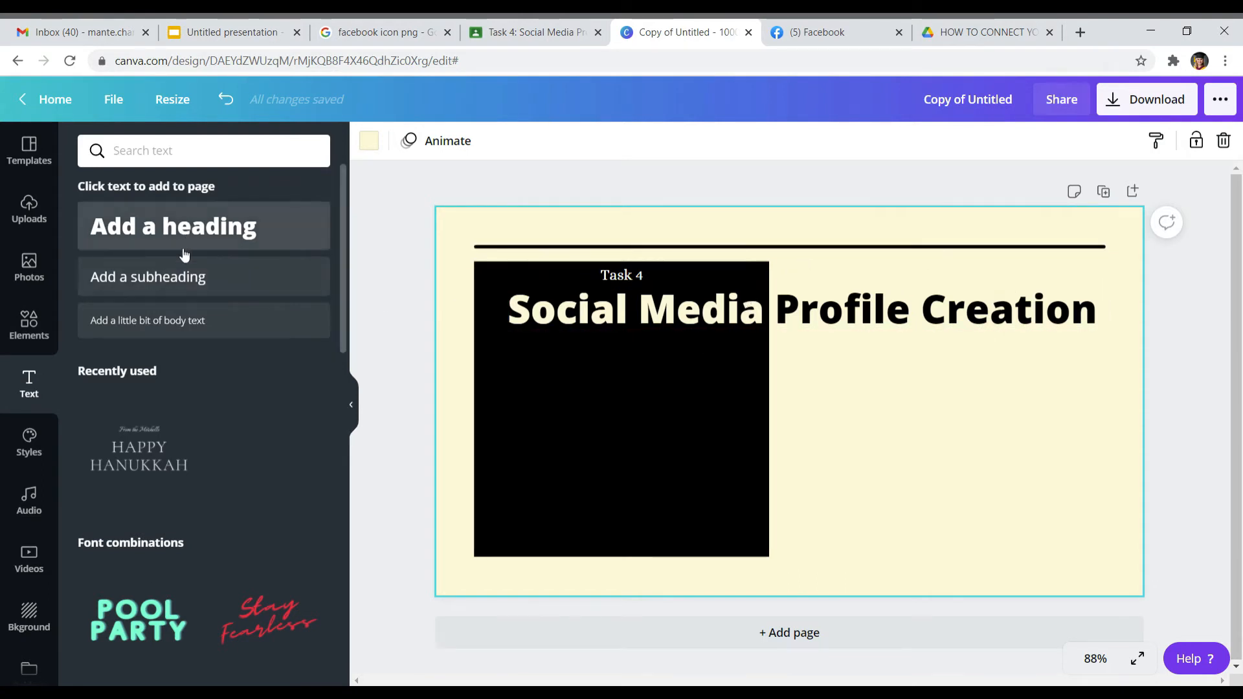
Step: Add a subheading with the author's full name and move it just above the words "Profile Creation"
left_click(189, 278)
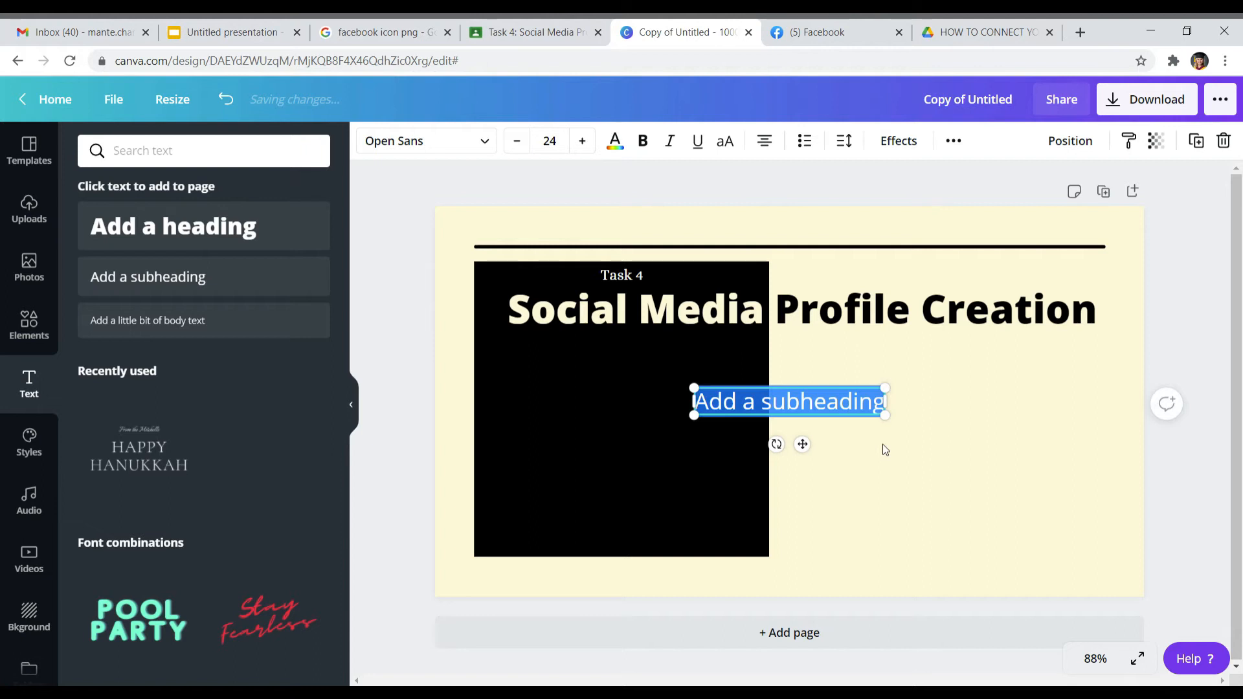
type("Cha")
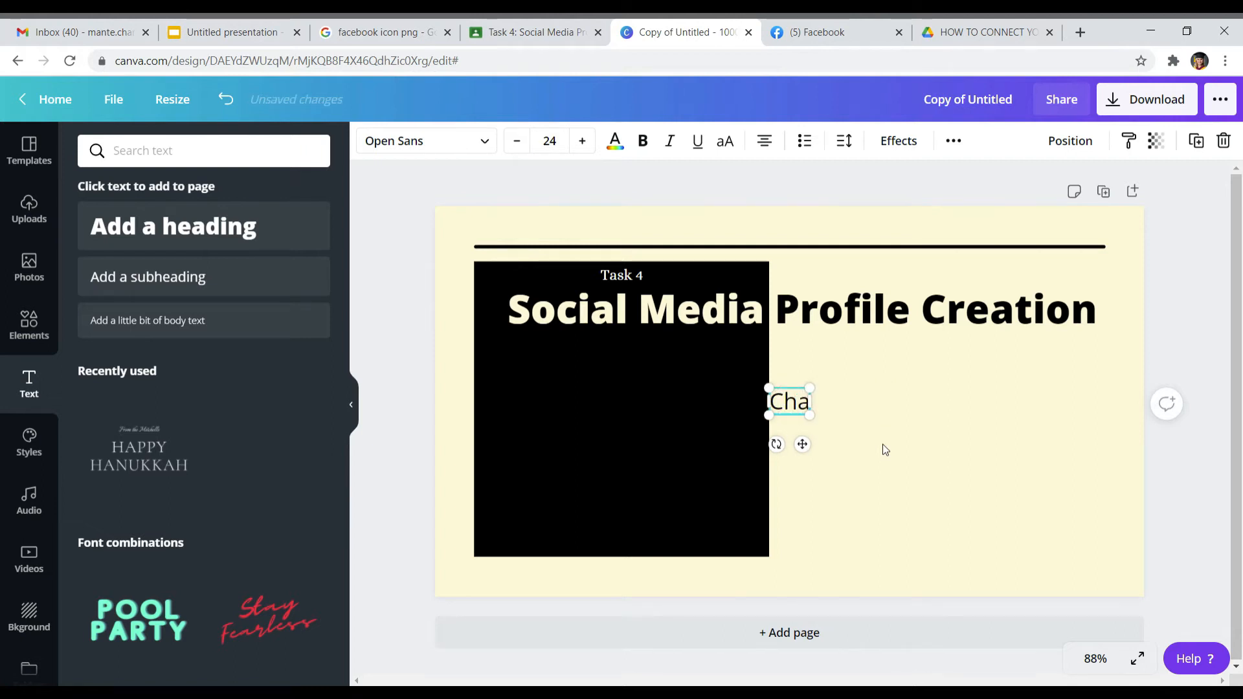
type("rity Ja")
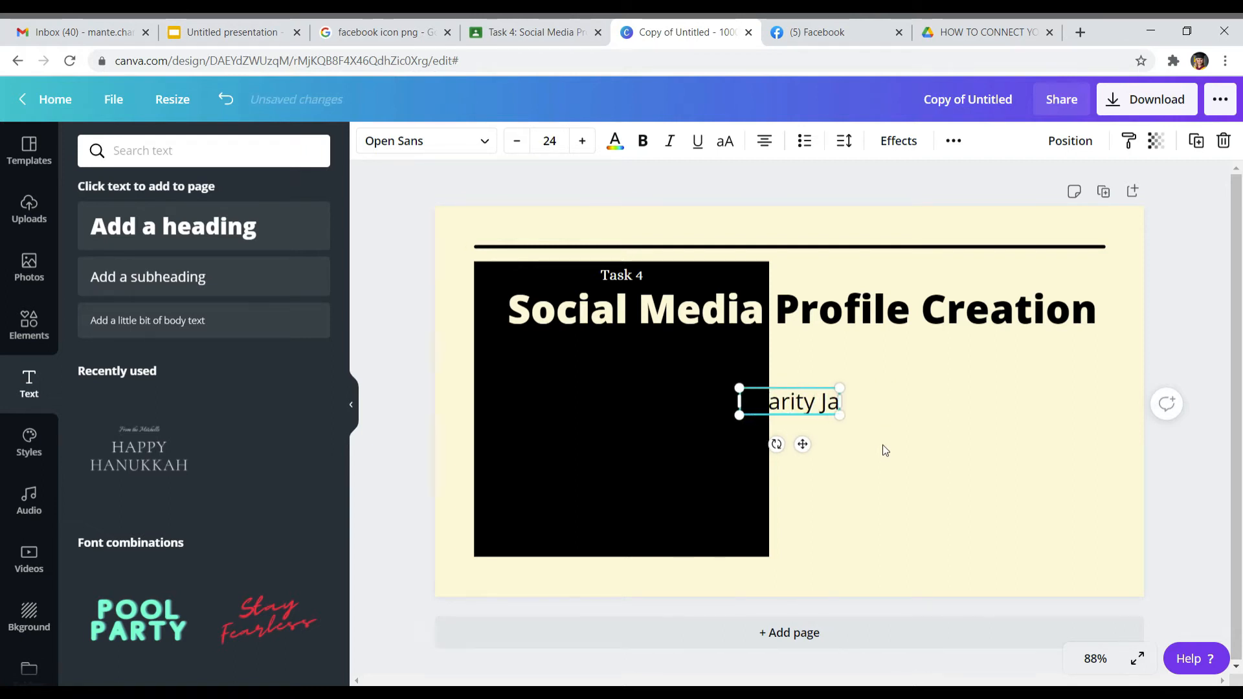
type("n Mante")
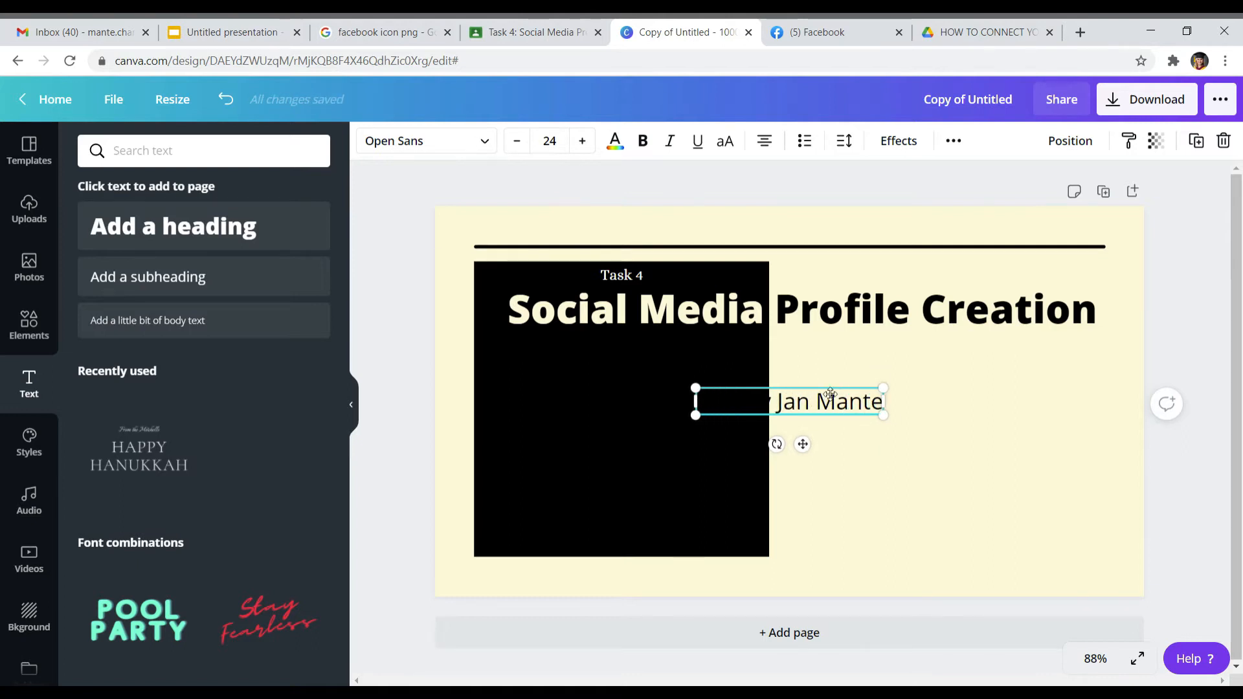
left_click_drag(831, 394, 975, 271)
Step: Set the font of the author's name to Alice and shrink the text to size 19.9
left_click_drag(850, 285, 1008, 285)
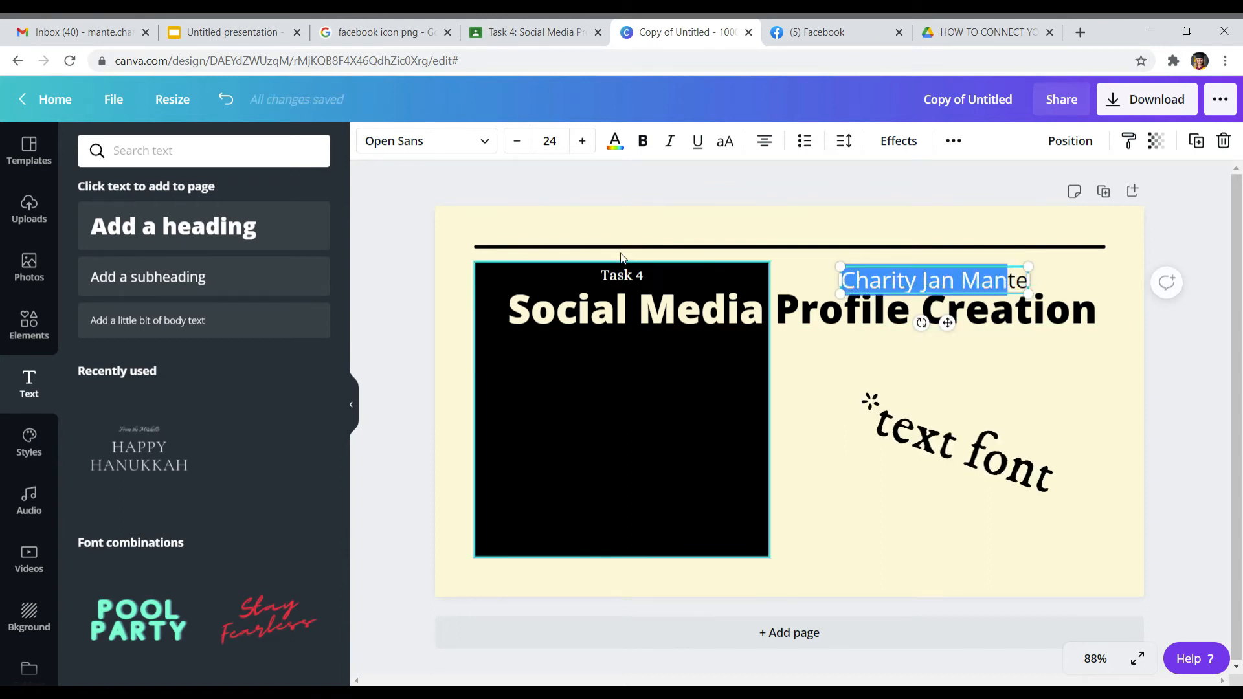
left_click(477, 142)
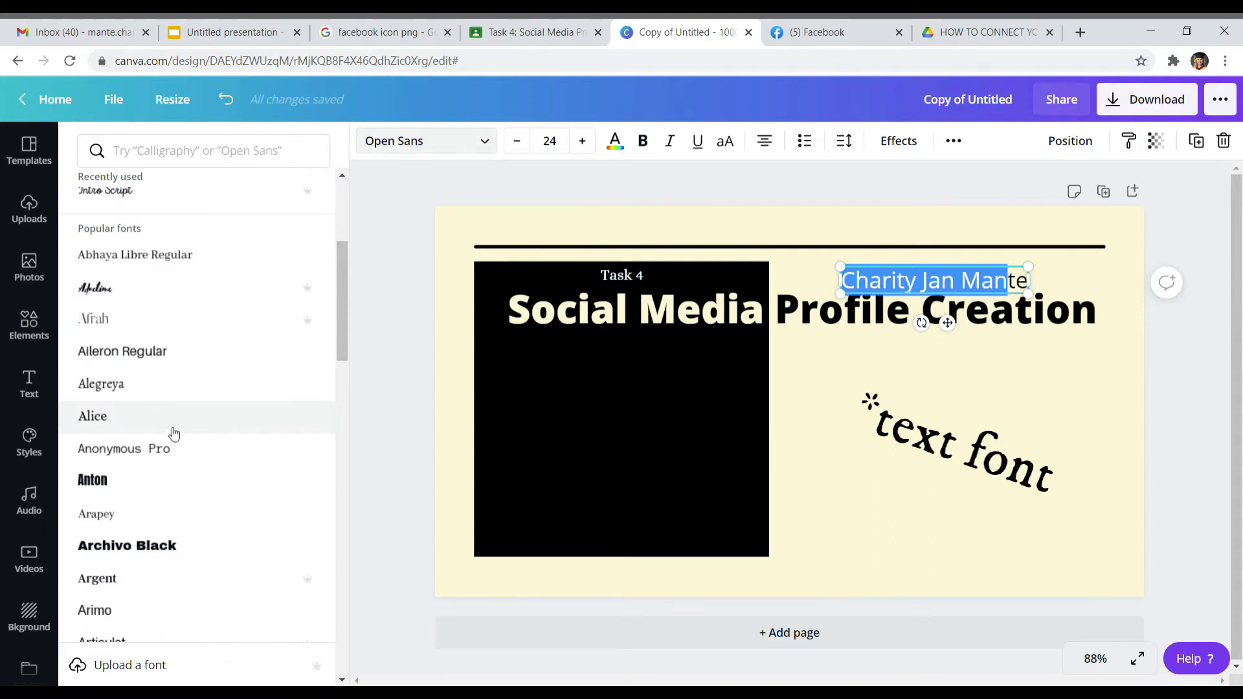
left_click(150, 419)
left_click_drag(850, 278, 945, 270)
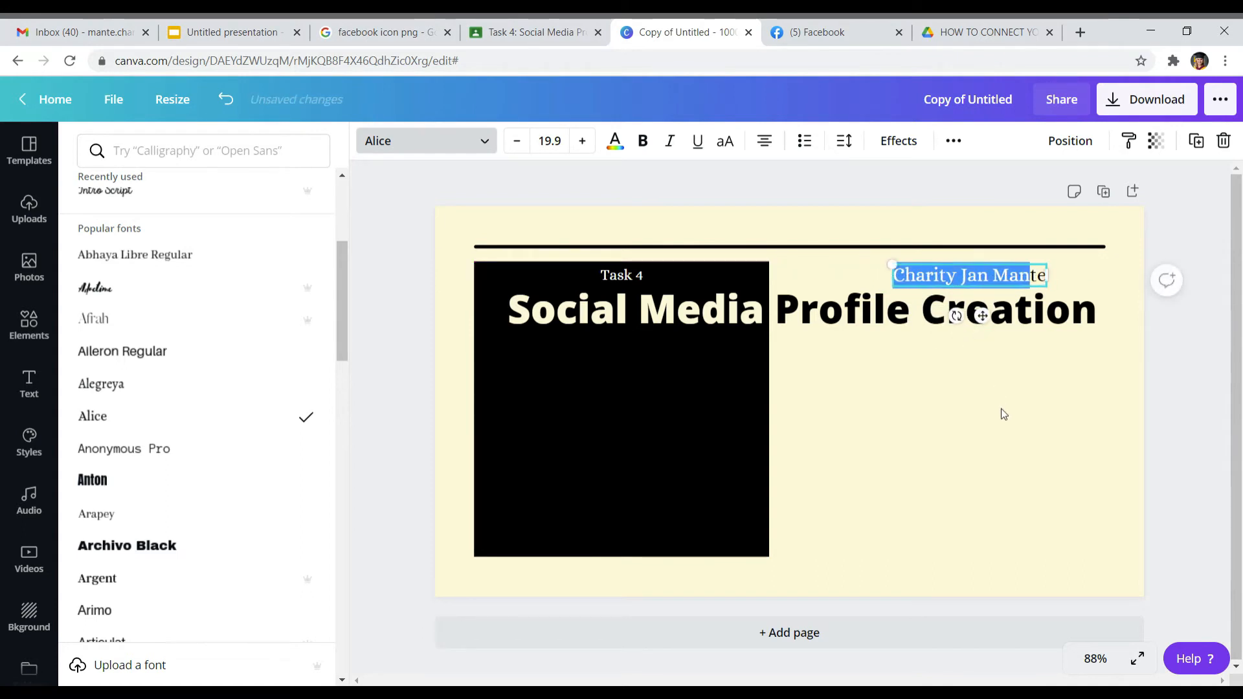
left_click(1187, 386)
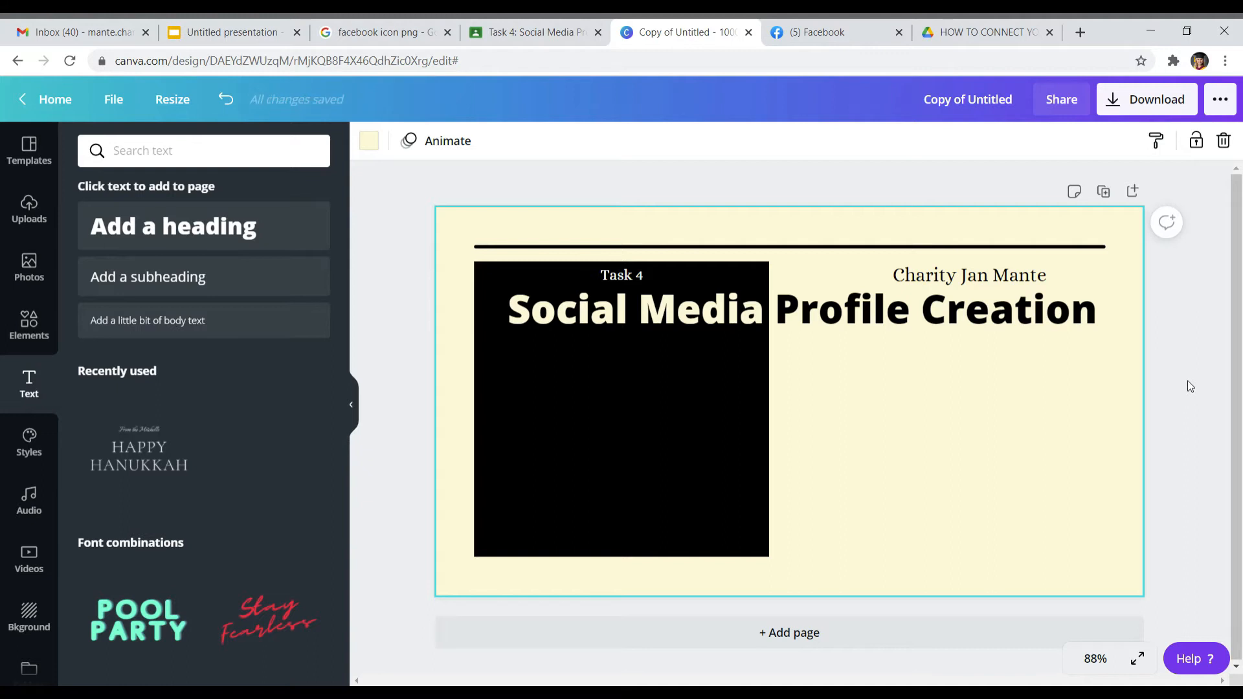
Step: Nudge the author's name slightly left and up, keeping it between the horizontal line and "Profile Creation"
left_click(997, 278)
left_click_drag(997, 279, 982, 278)
left_click(1234, 450)
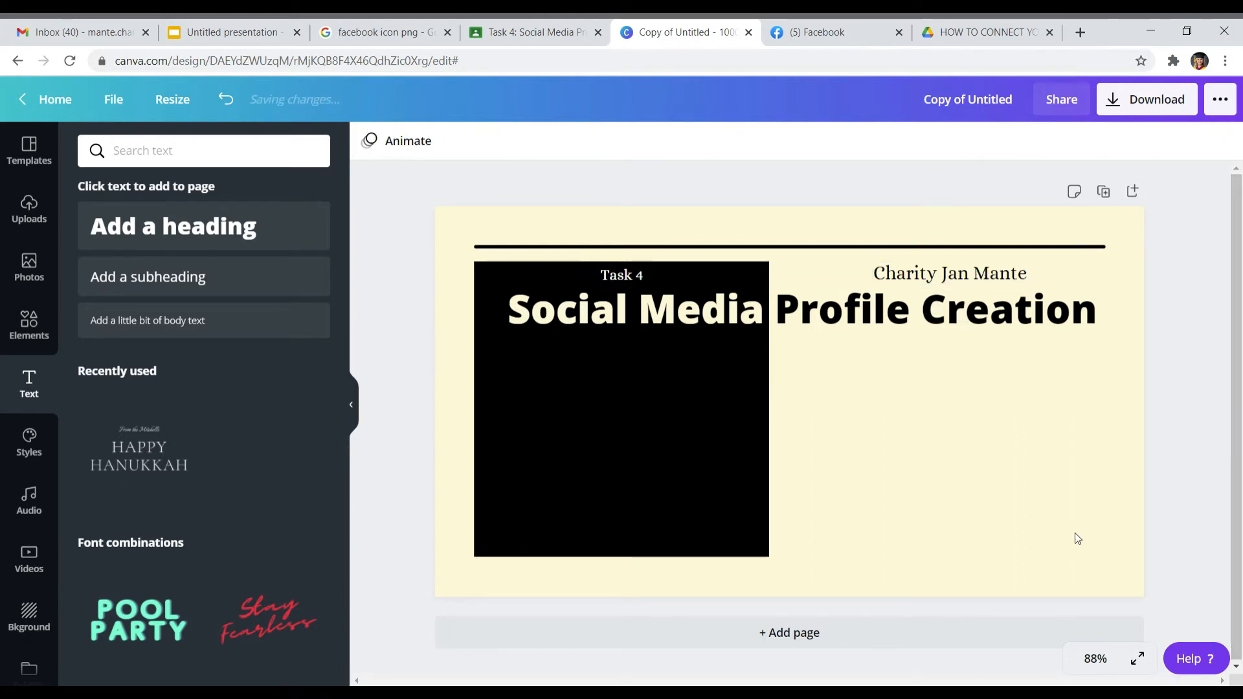